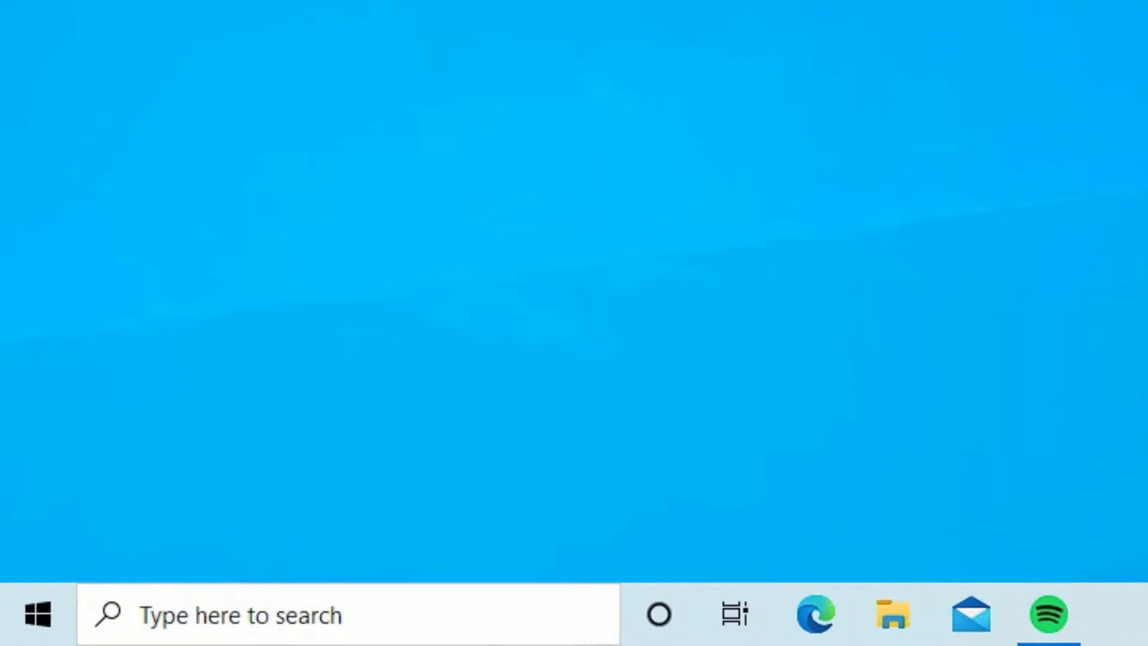
Open Settings' Wi-Fi page under Network & Internet and switch Wi-Fi on
left_click(274, 638)
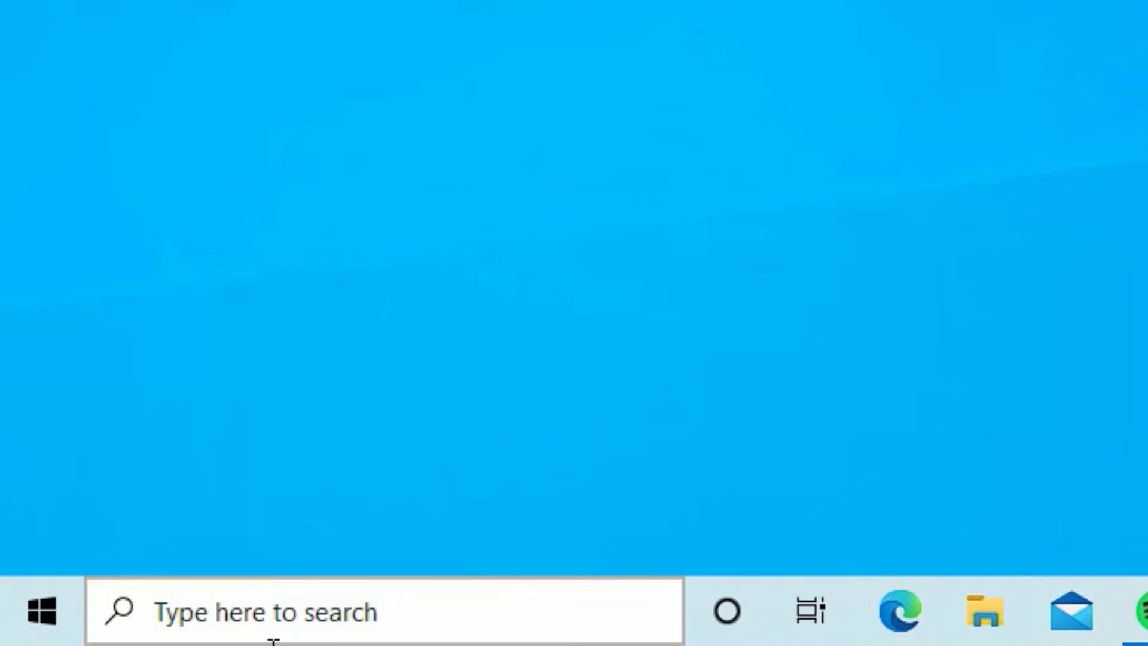
type("settings")
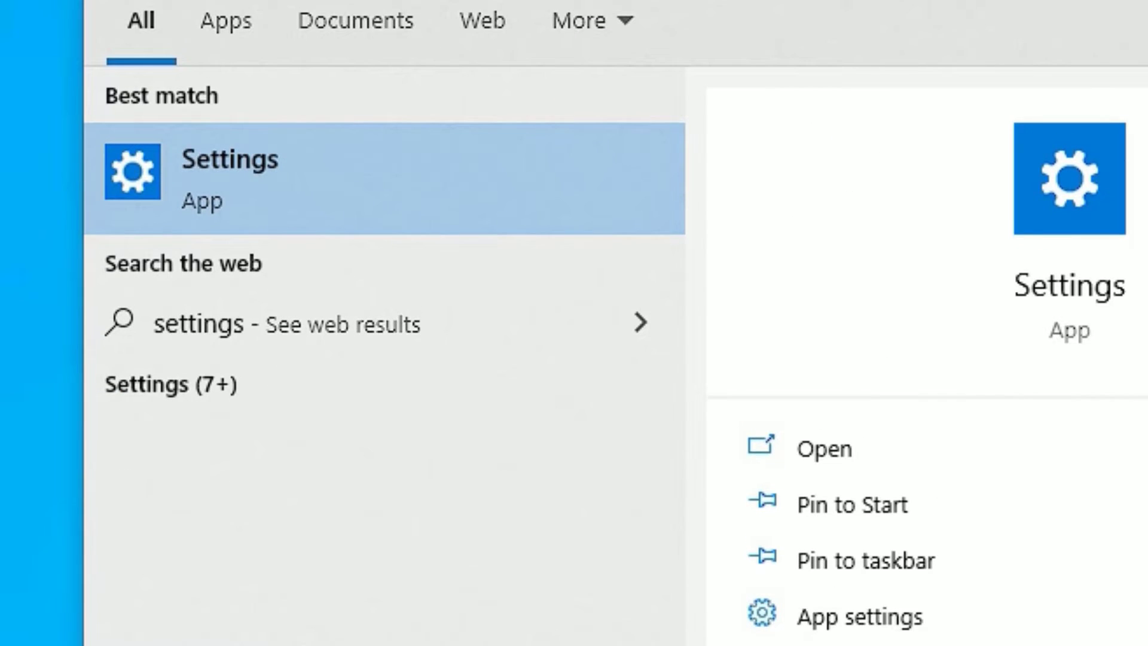
left_click(186, 167)
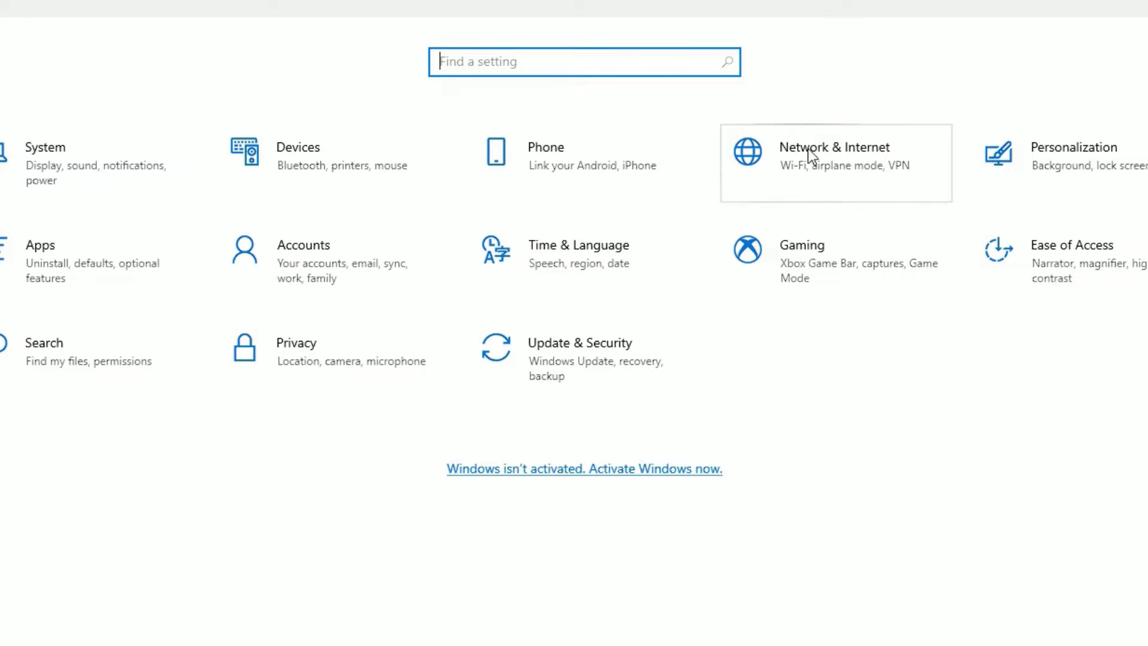
left_click(829, 150)
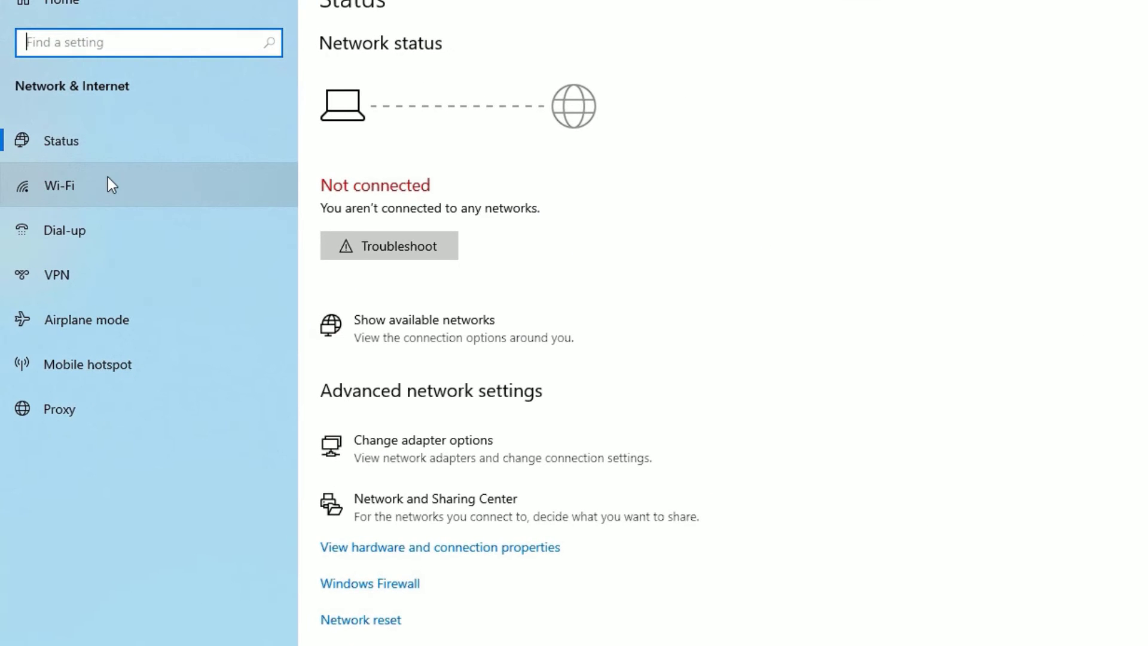
left_click(108, 179)
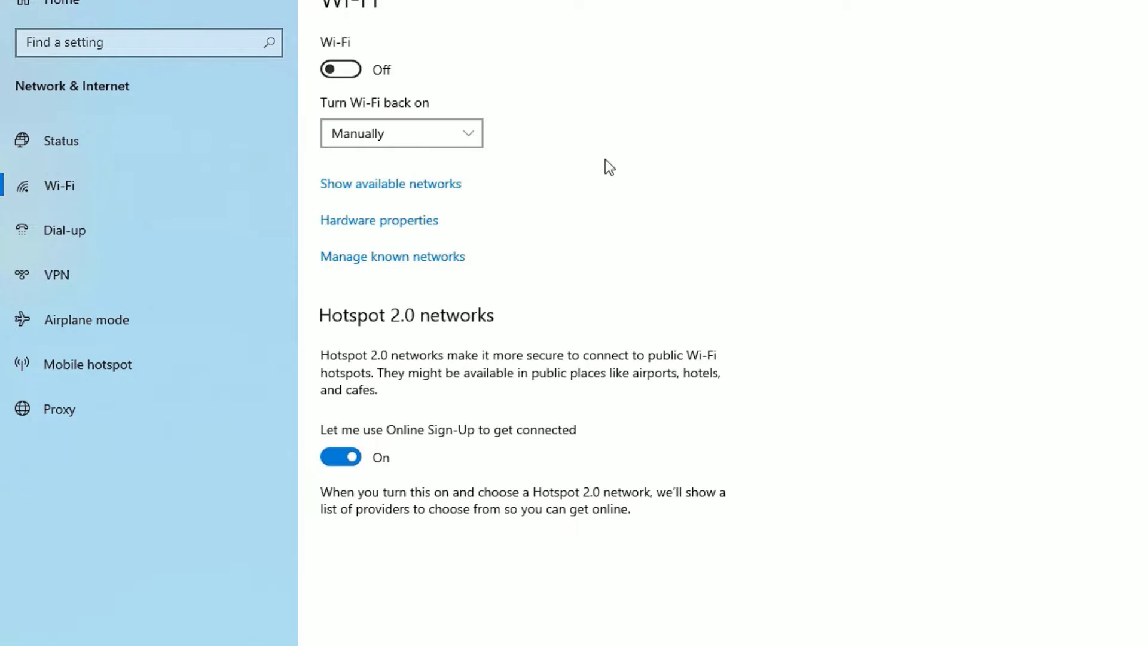
left_click(338, 71)
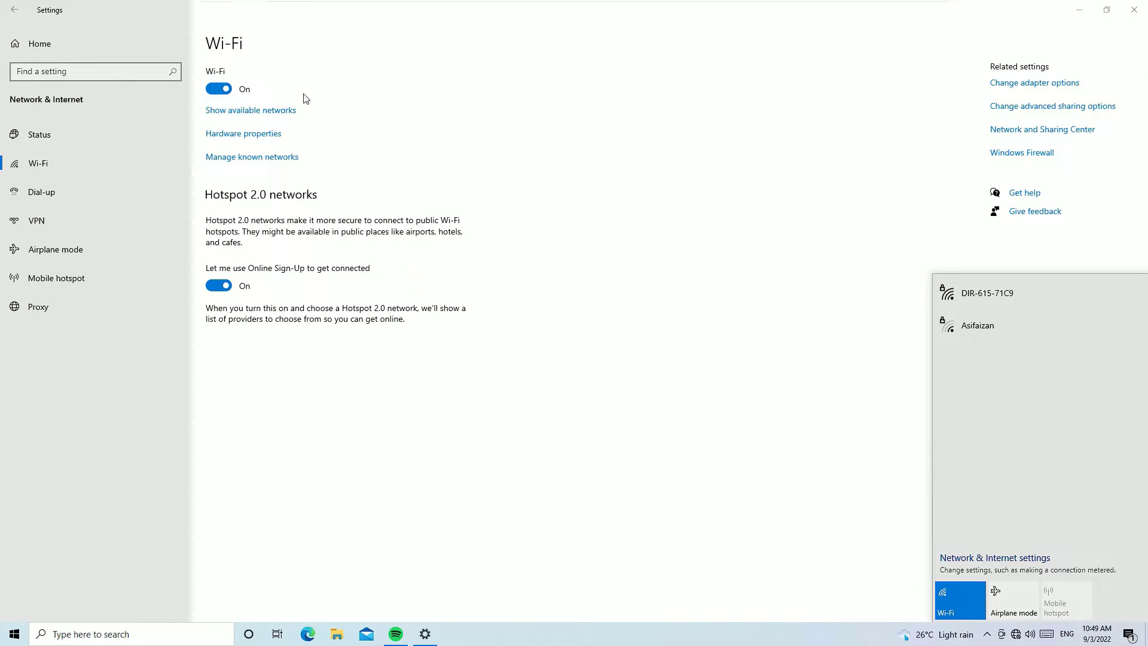
Check the available Wi-Fi networks in the tray flyout, then close Settings
left_click(668, 398)
left_click(1016, 630)
left_click(835, 428)
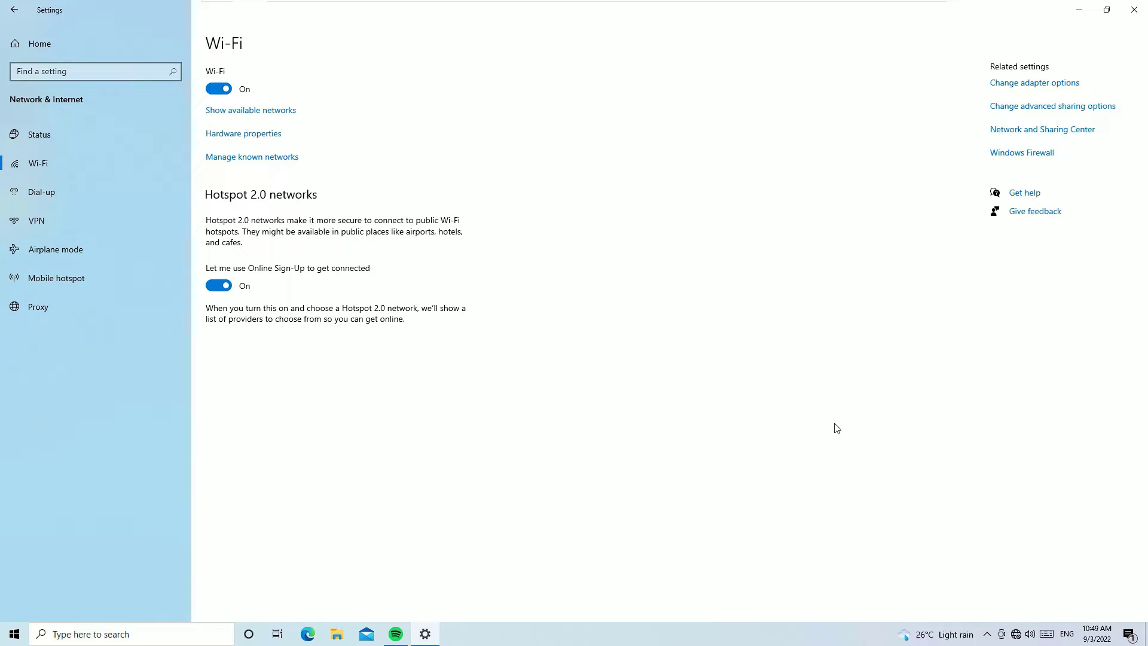
left_click(1134, 10)
Open Internet Options from Control Panel's Network and Internet category, showing the Advanced settings
left_click(107, 638)
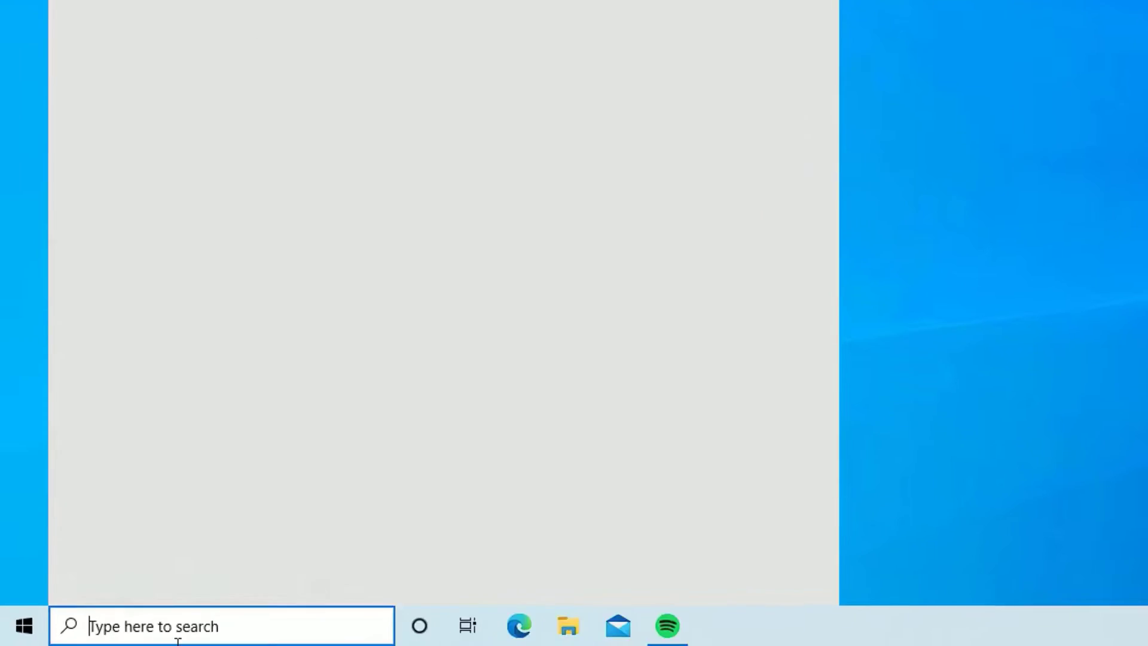
type("co")
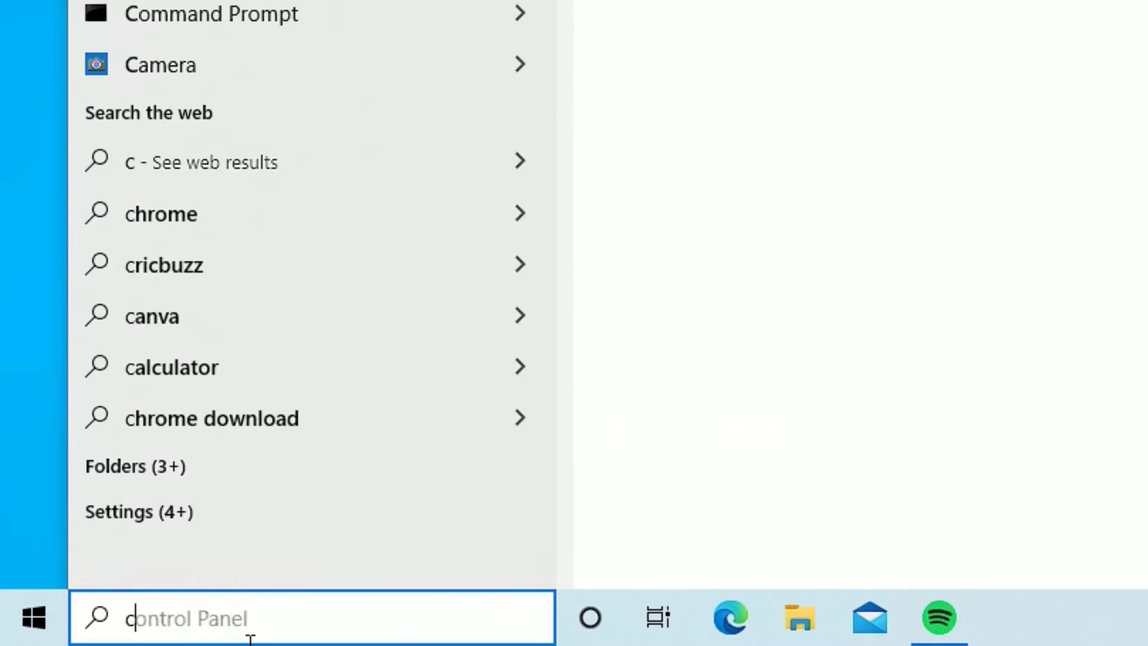
type("ntrol")
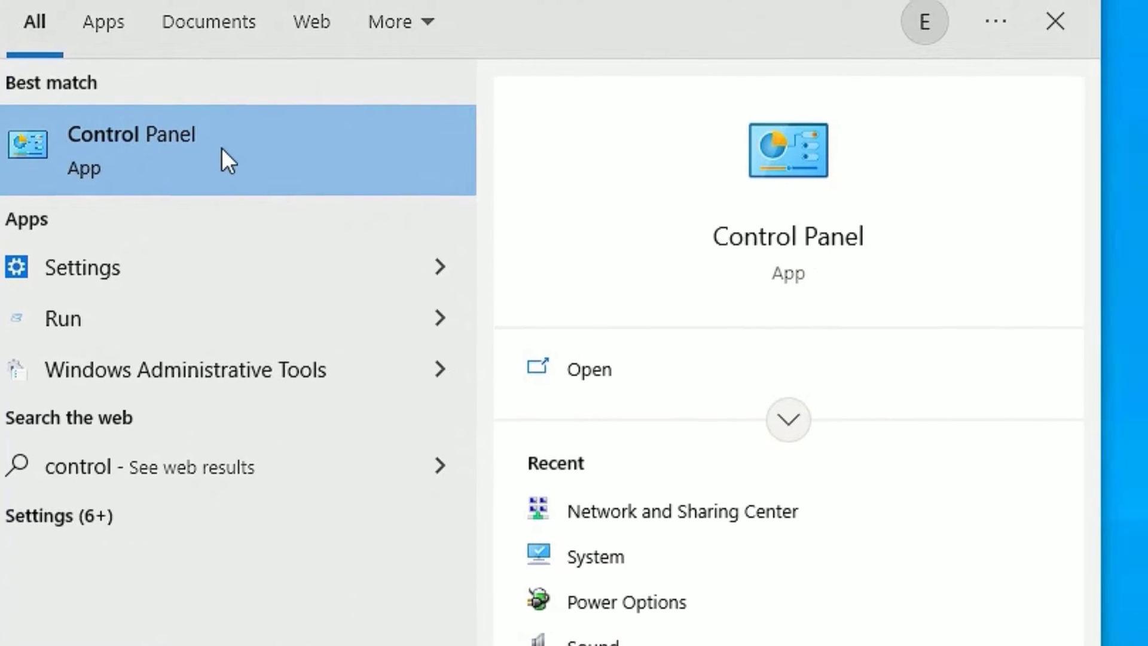
left_click(221, 147)
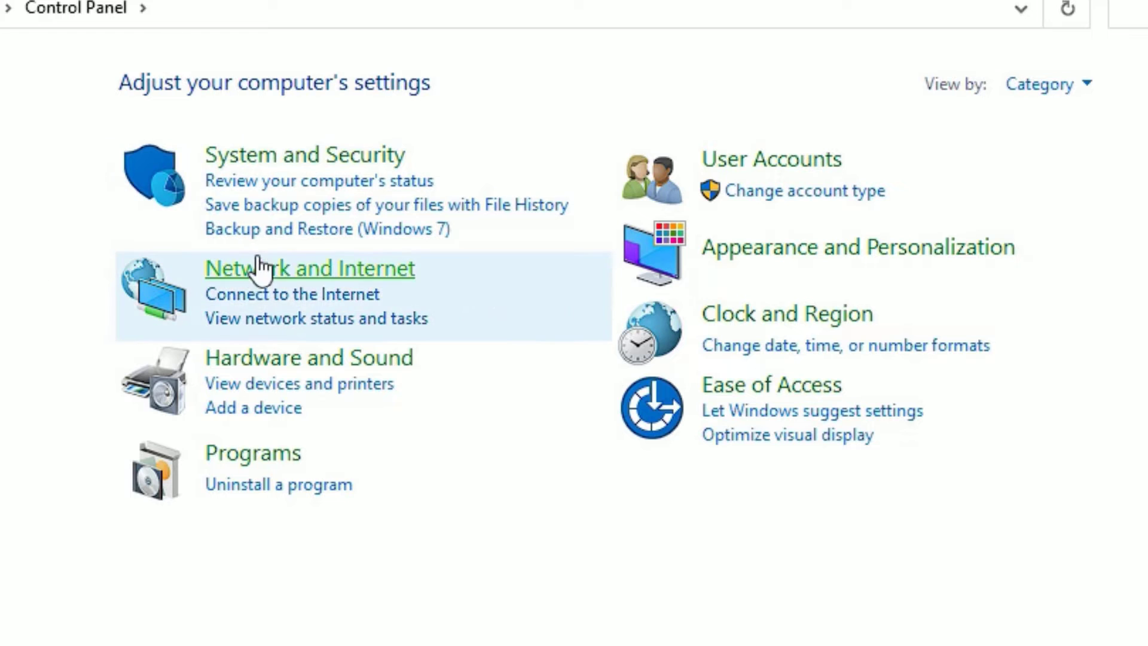
left_click(262, 278)
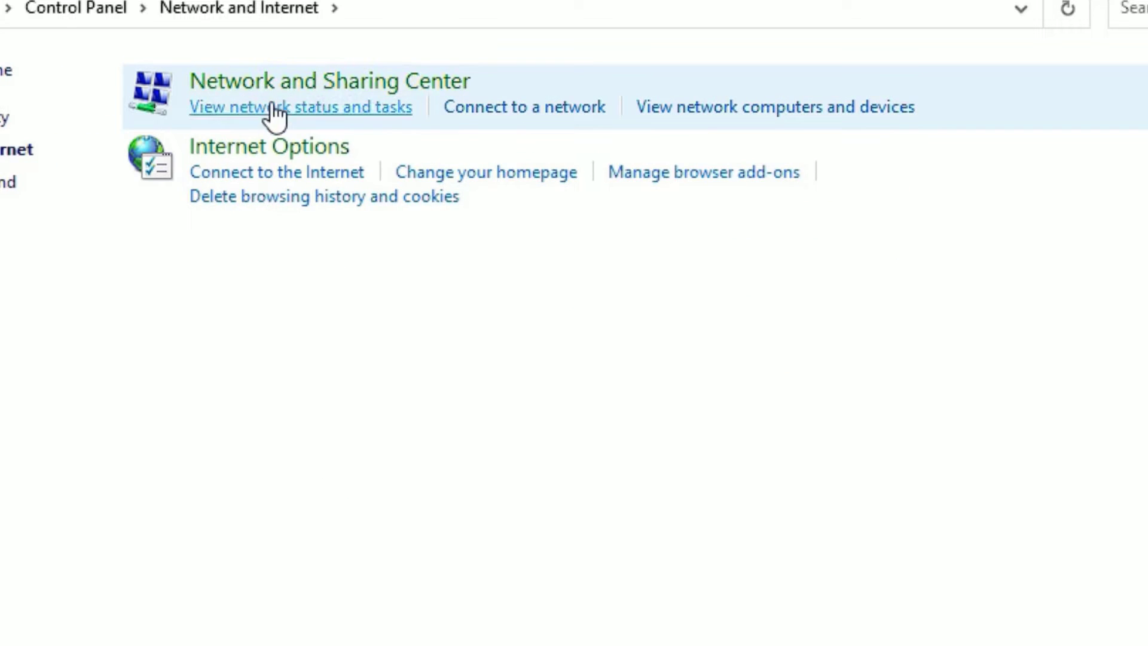
left_click(246, 150)
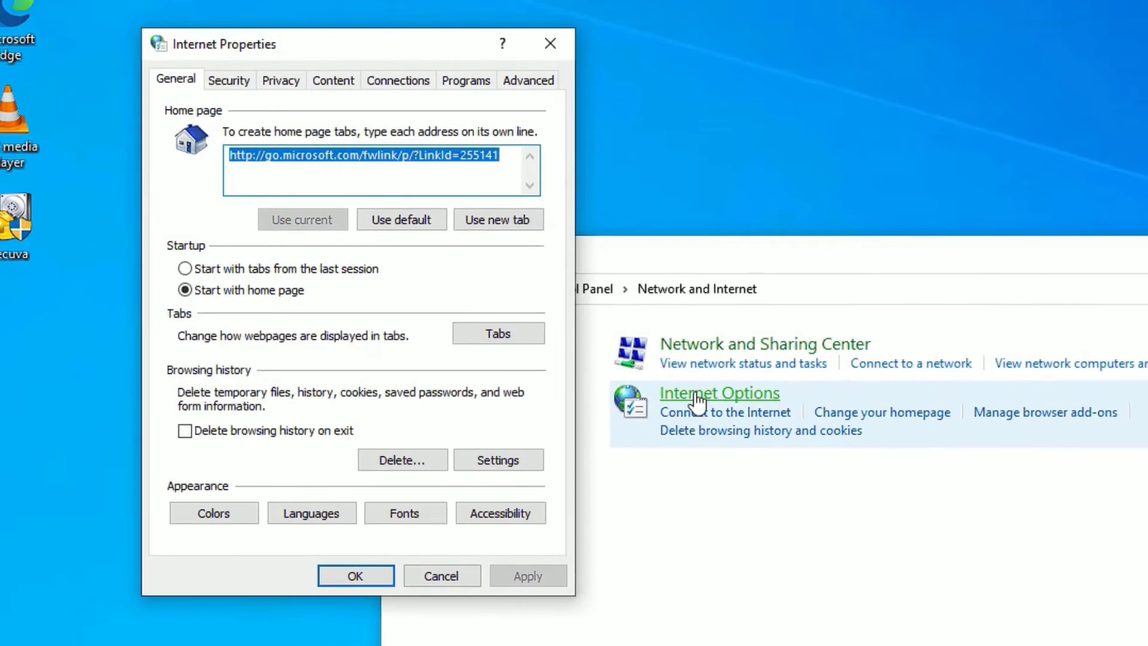
left_click(524, 91)
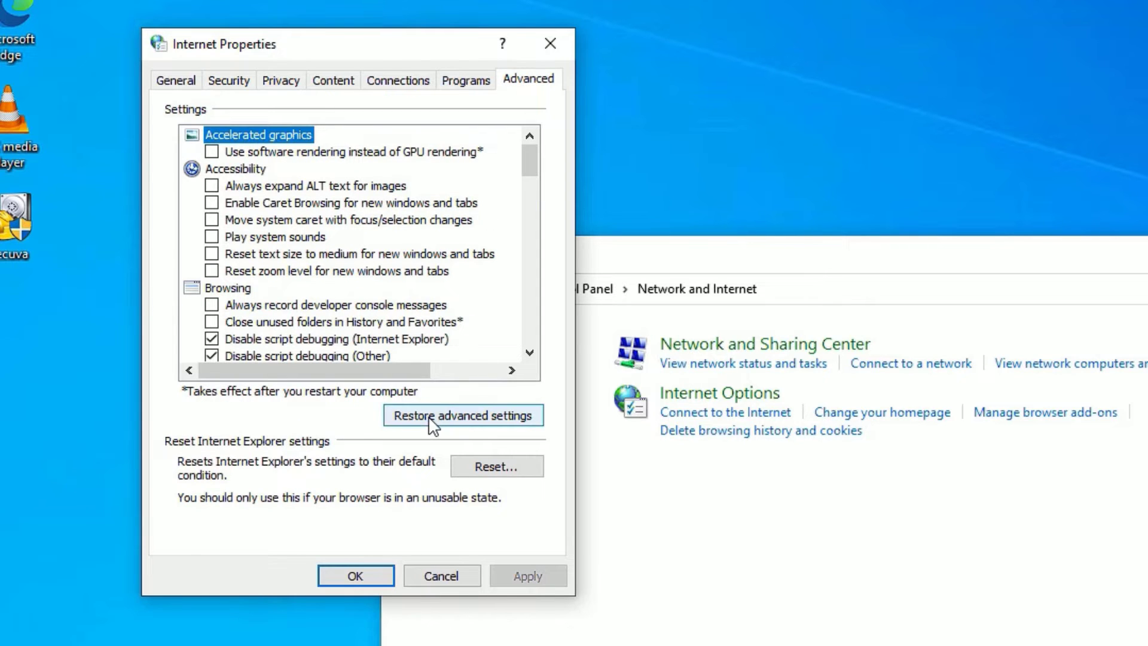
Restore advanced settings and reset Internet Explorer to defaults, then check the Wi-Fi network list
left_click(472, 419)
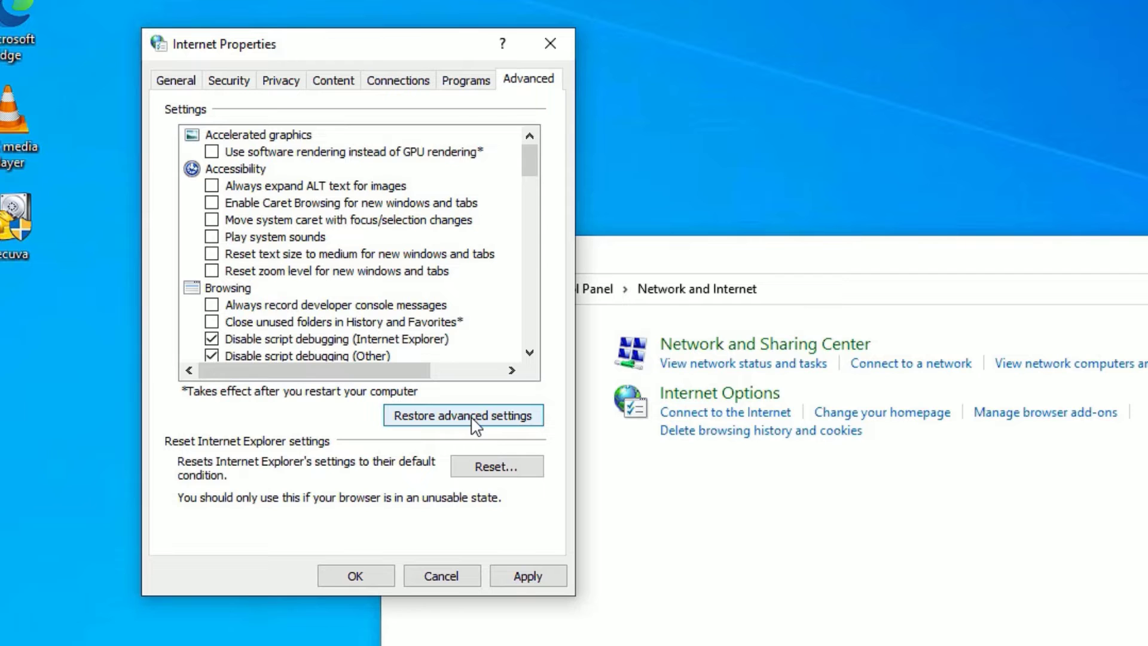
left_click(483, 475)
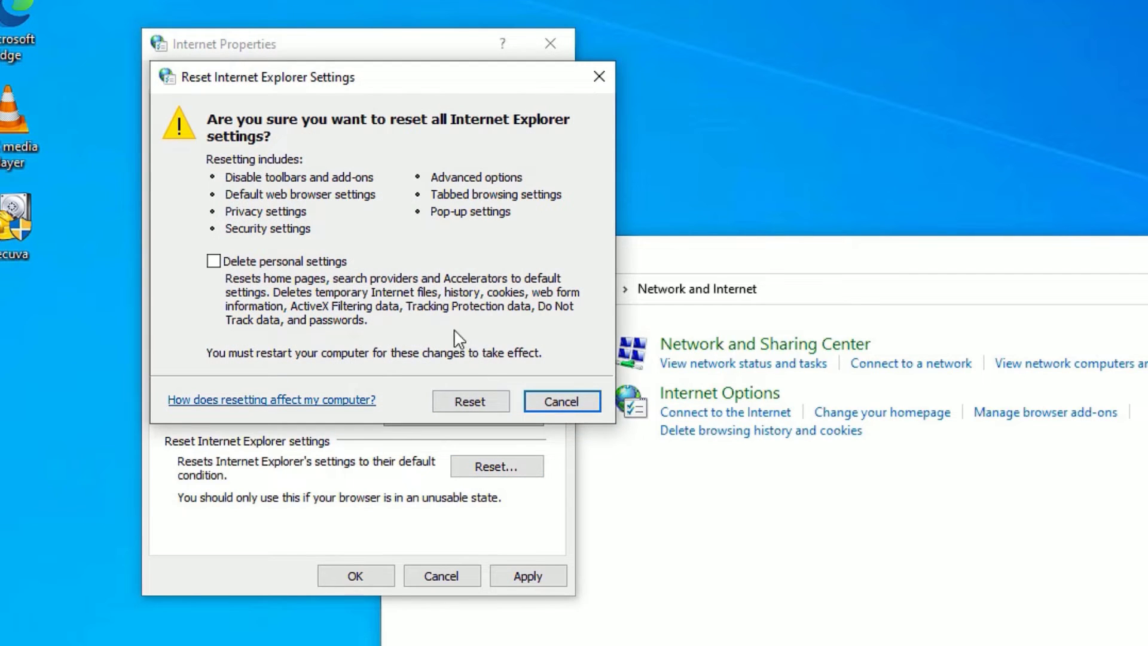
left_click(458, 397)
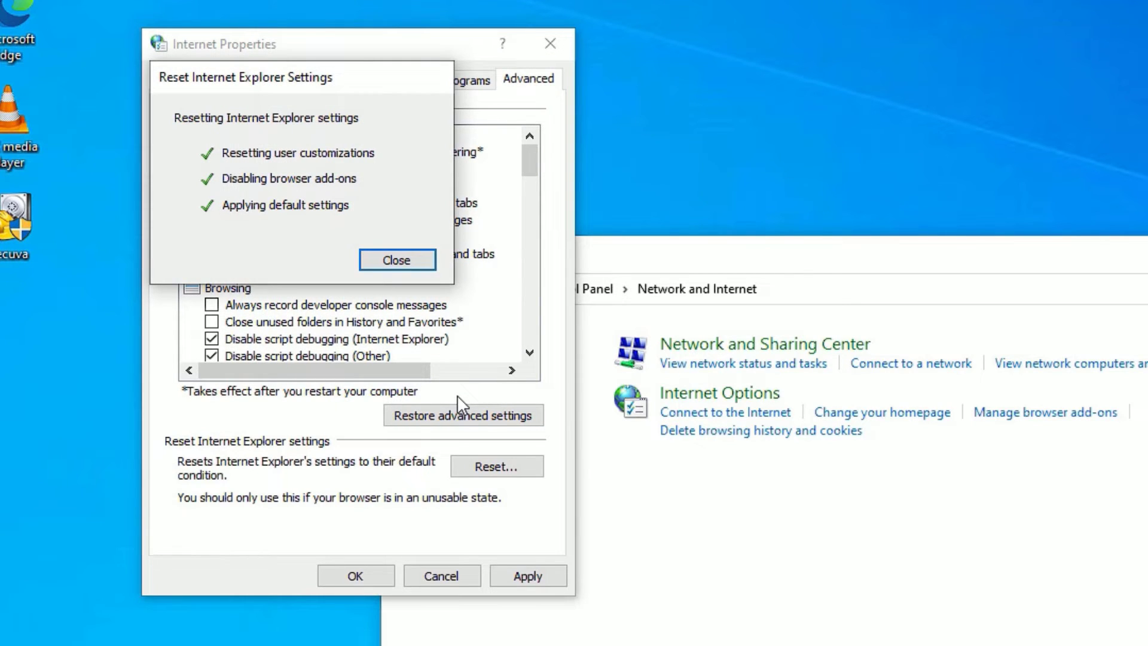
left_click(391, 261)
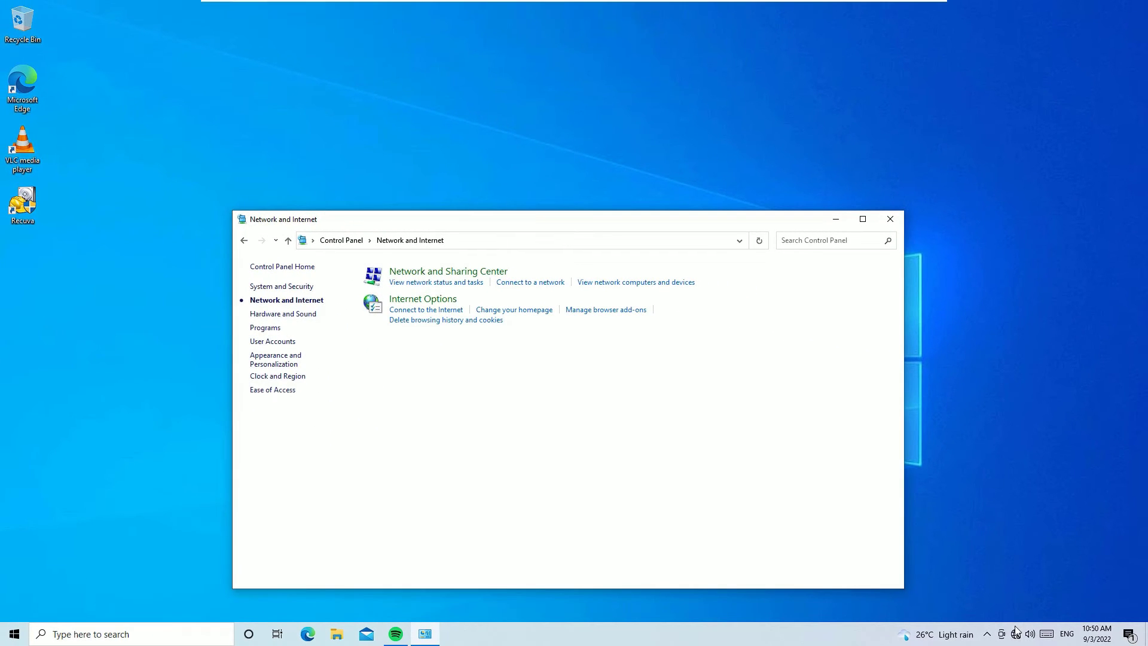
left_click(1016, 632)
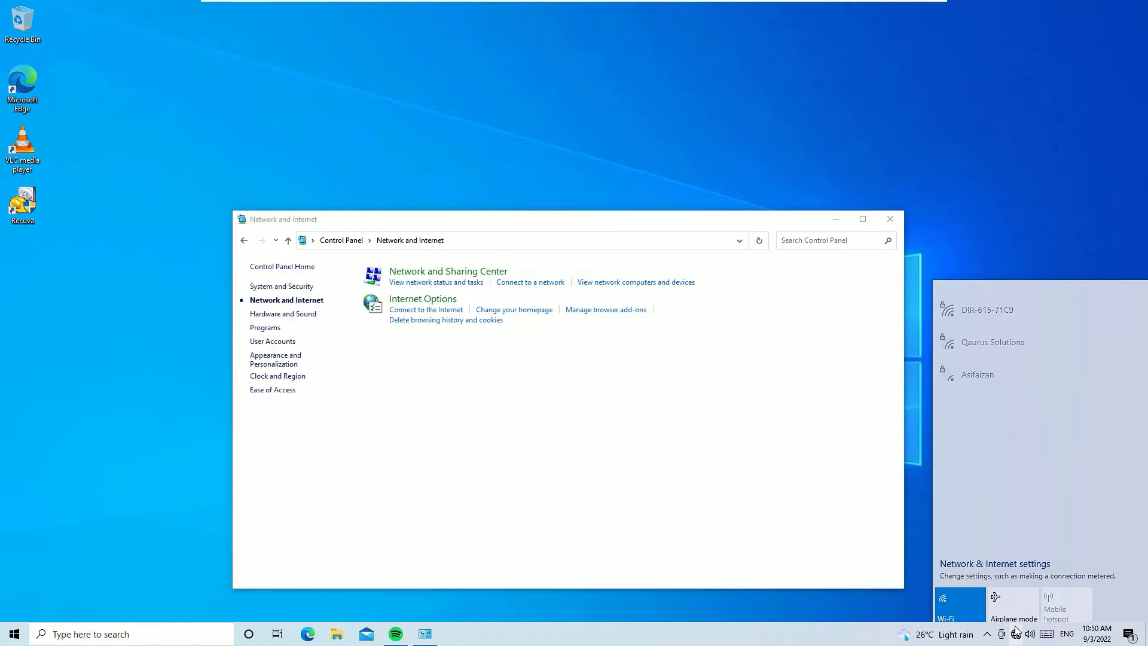
left_click(971, 231)
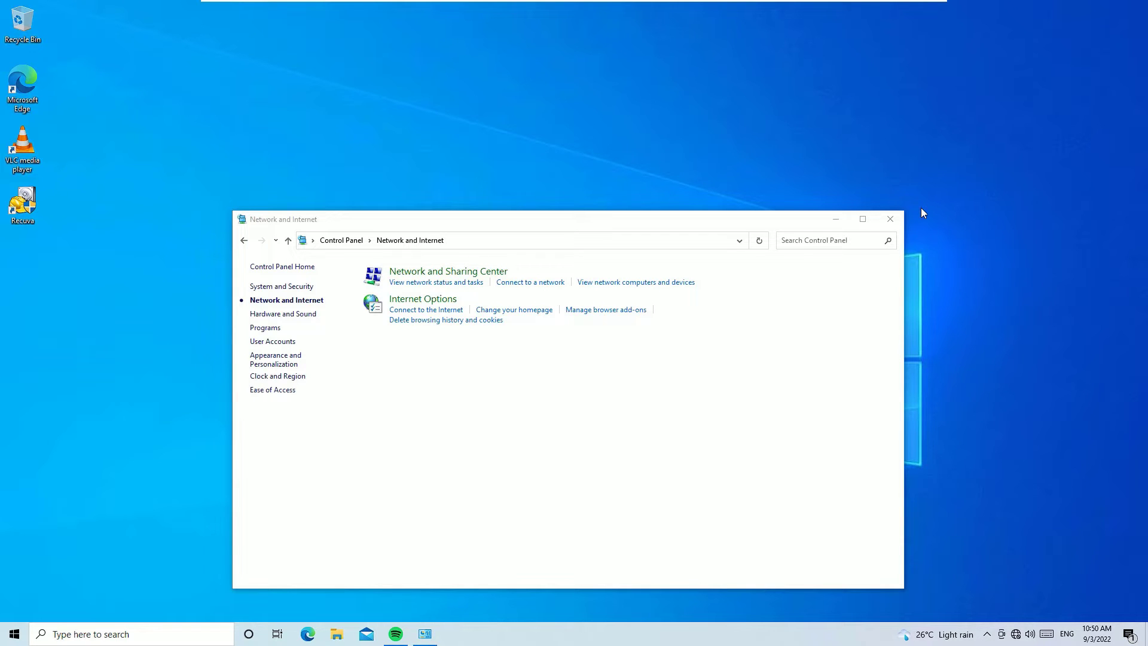
Launch Command Prompt as administrator from a 'cmd' search, approving the UAC prompt
left_click(891, 218)
left_click(112, 639)
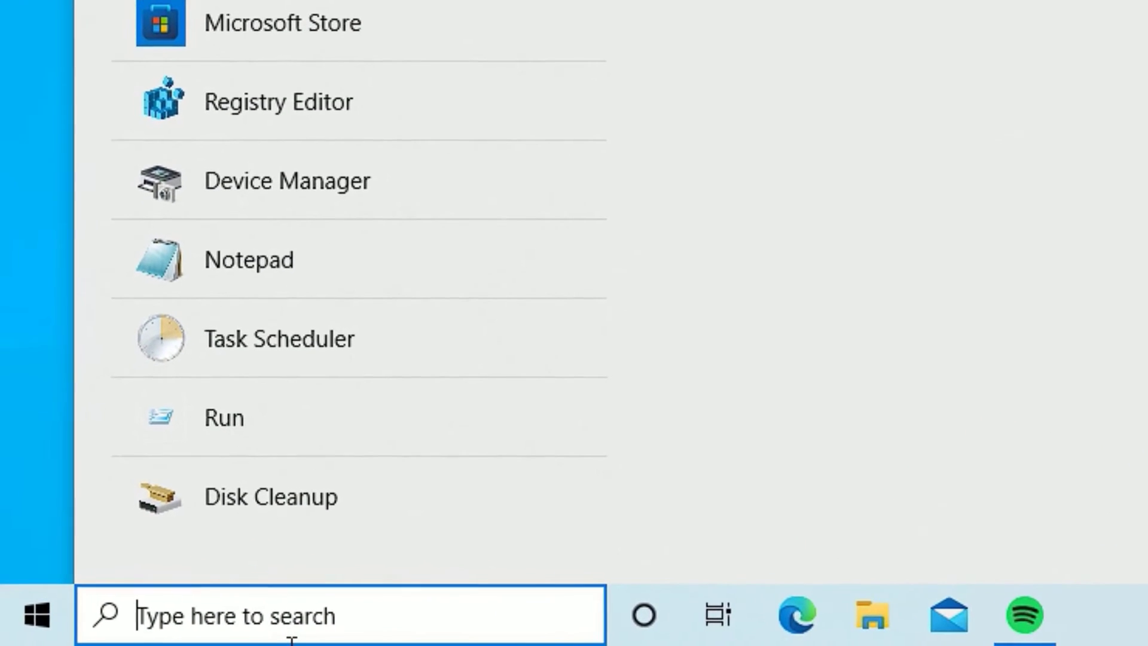
type("cmd")
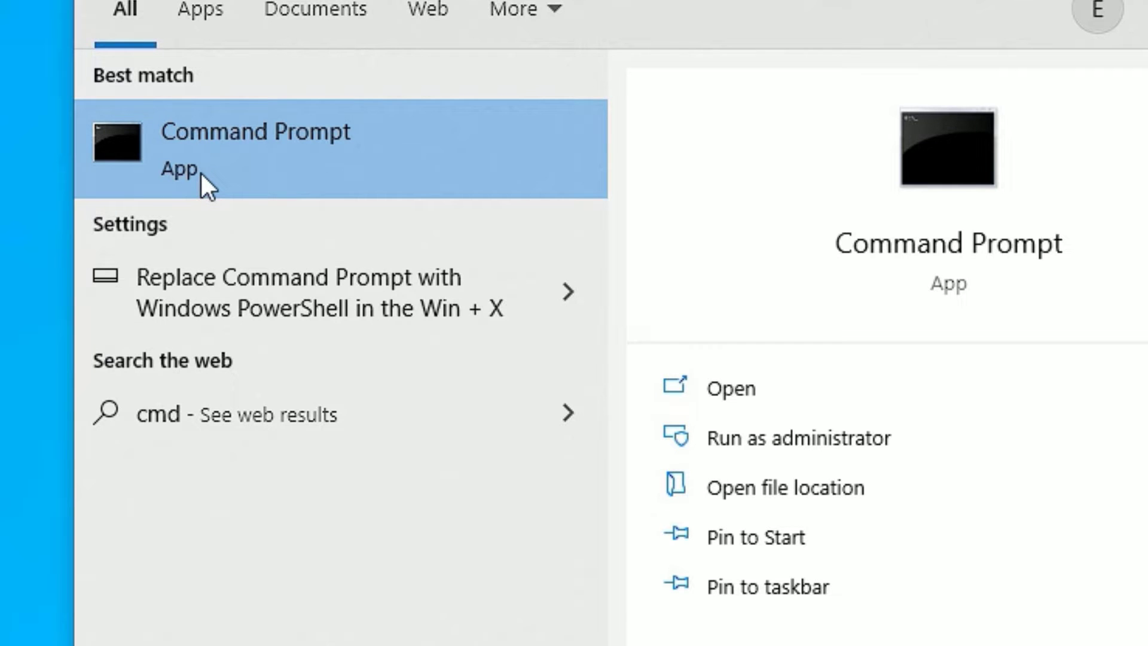
right_click(235, 159)
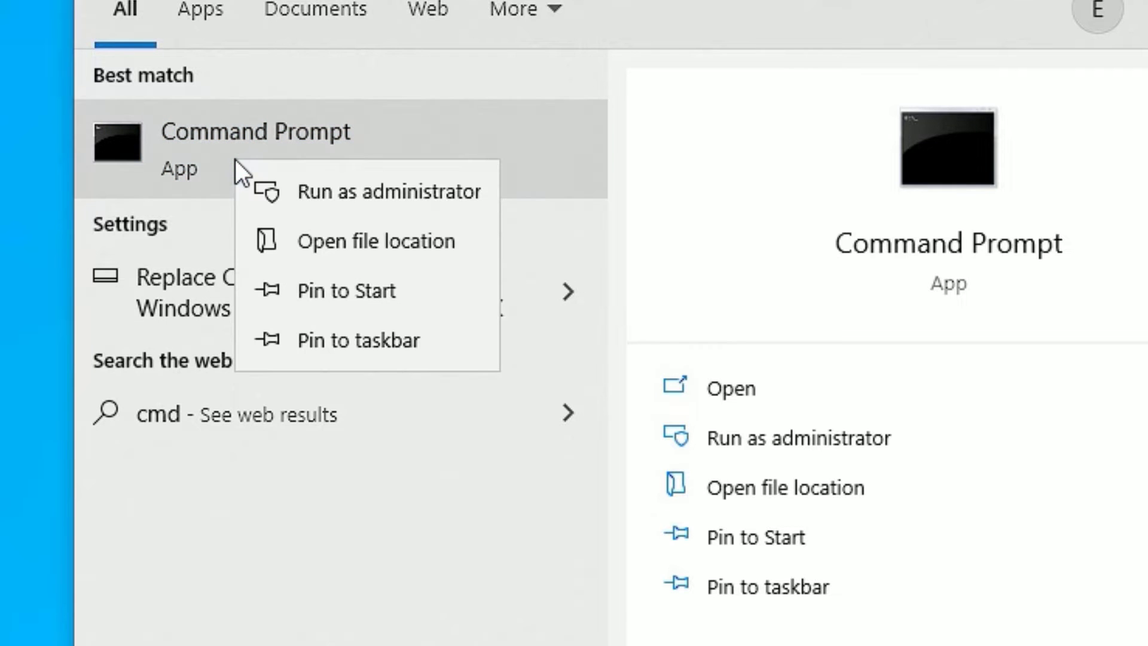
left_click(297, 199)
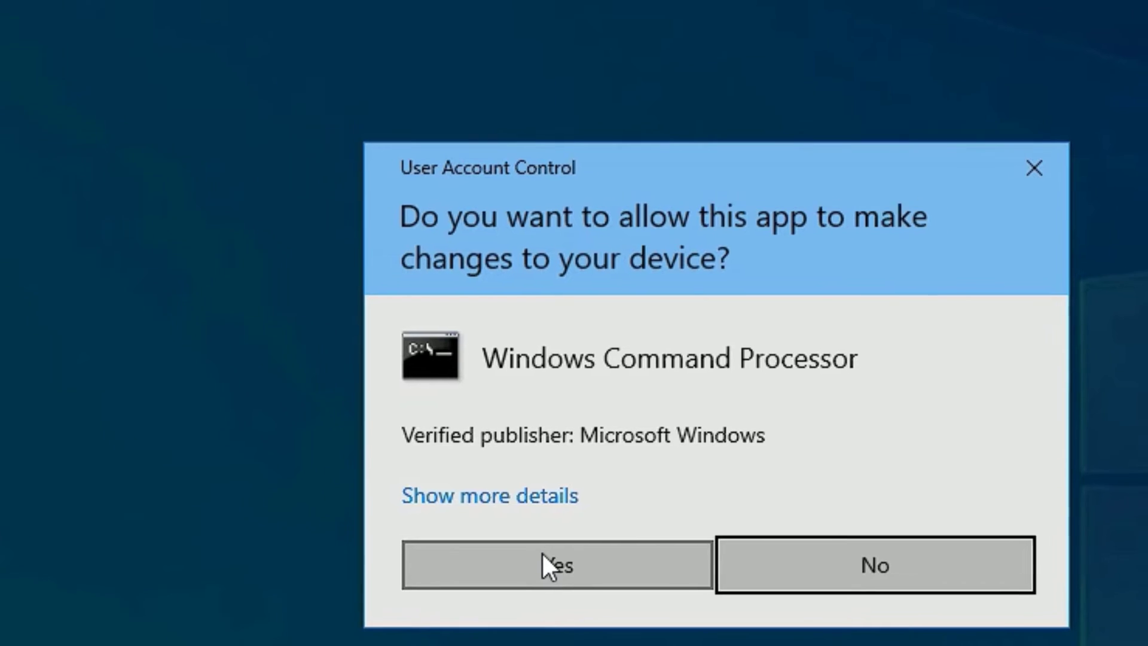
left_click(535, 567)
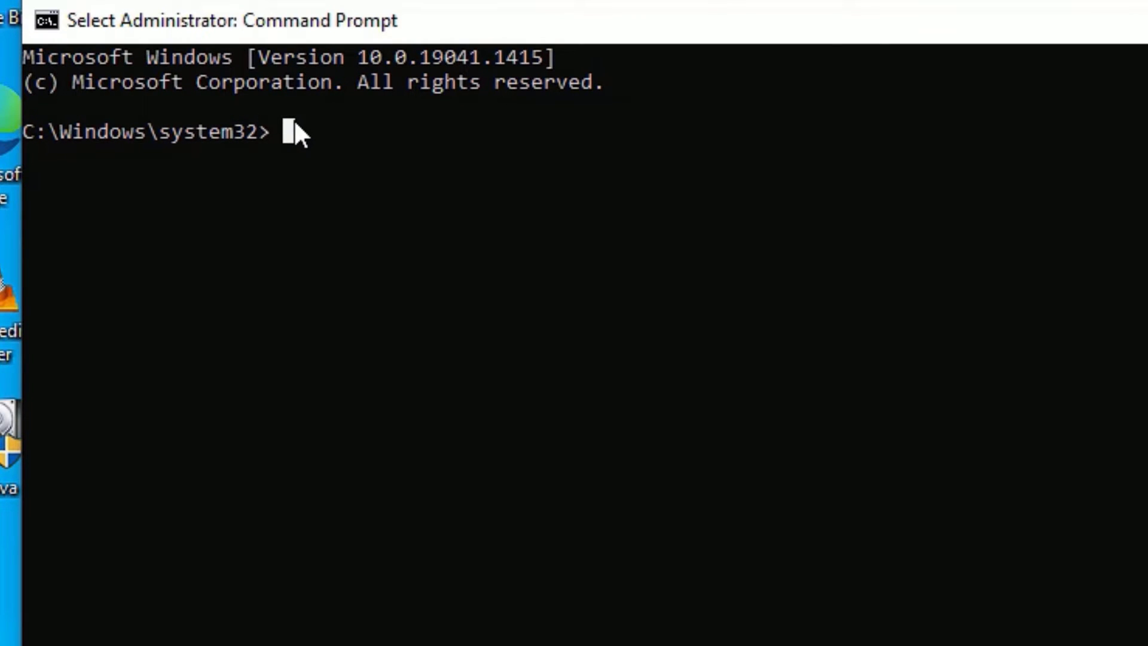
Run 'netsh int ip reset resetlog.txt' to reset TCP/IP with a log file
type("nets")
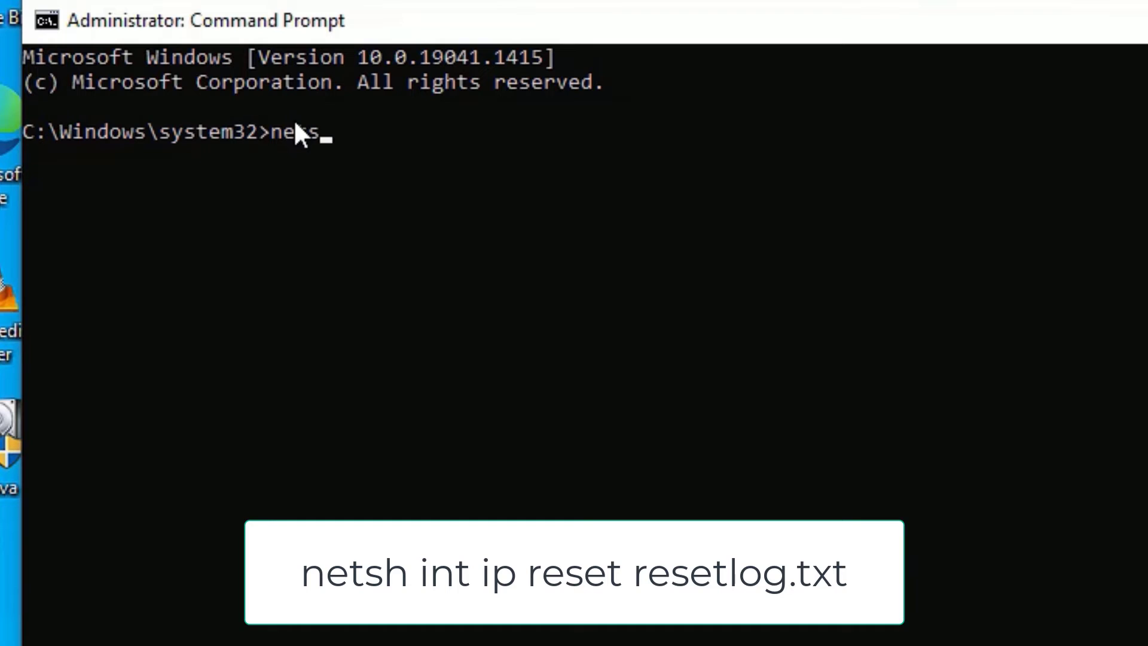
type("h int ip")
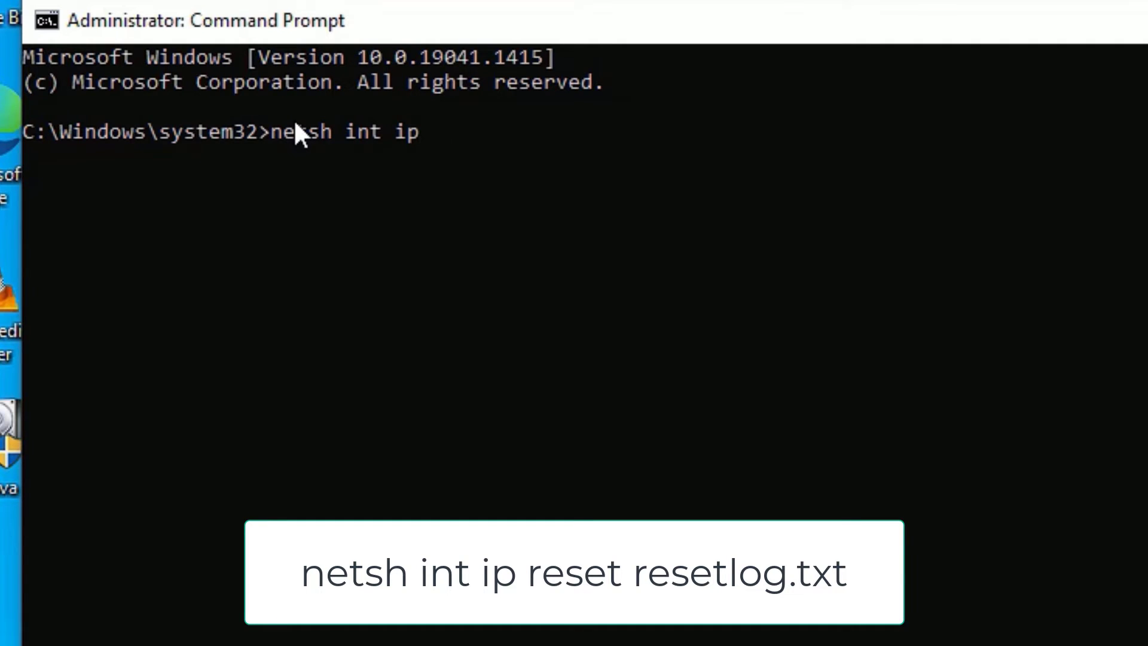
type(" reset r")
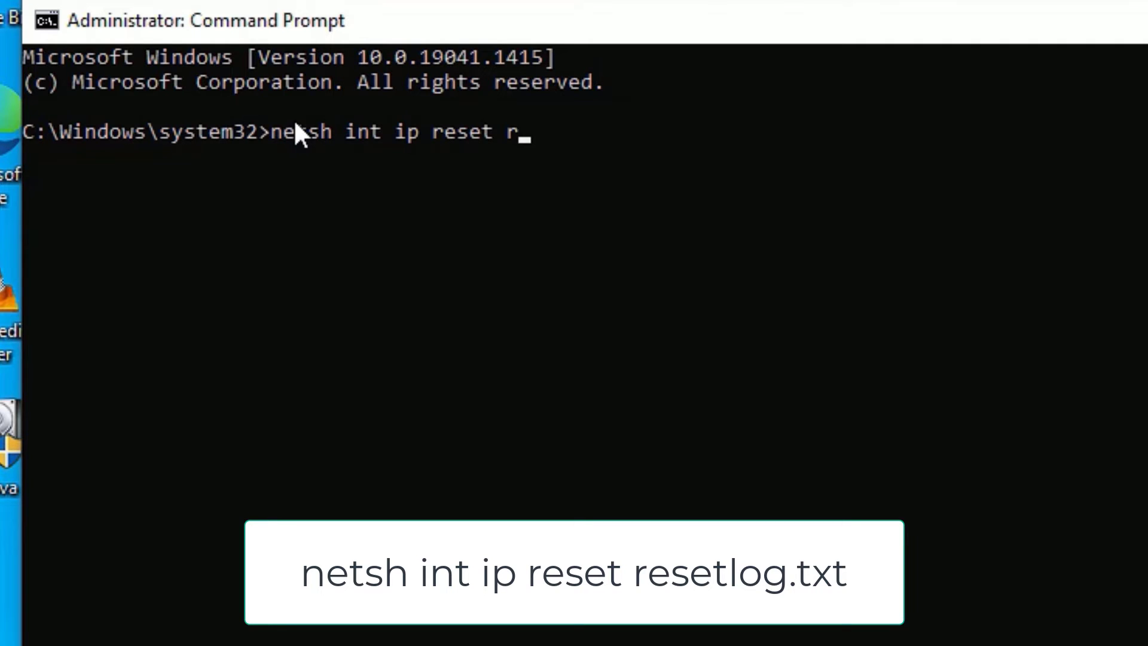
type("esetlog.")
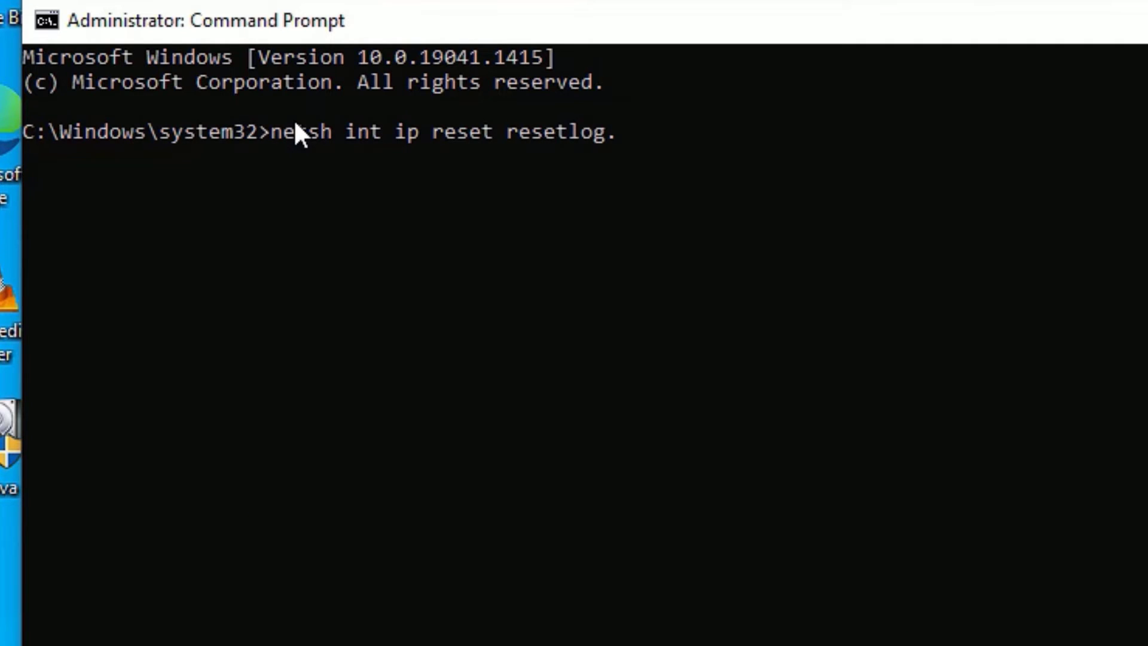
type("txt")
left_click(781, 376)
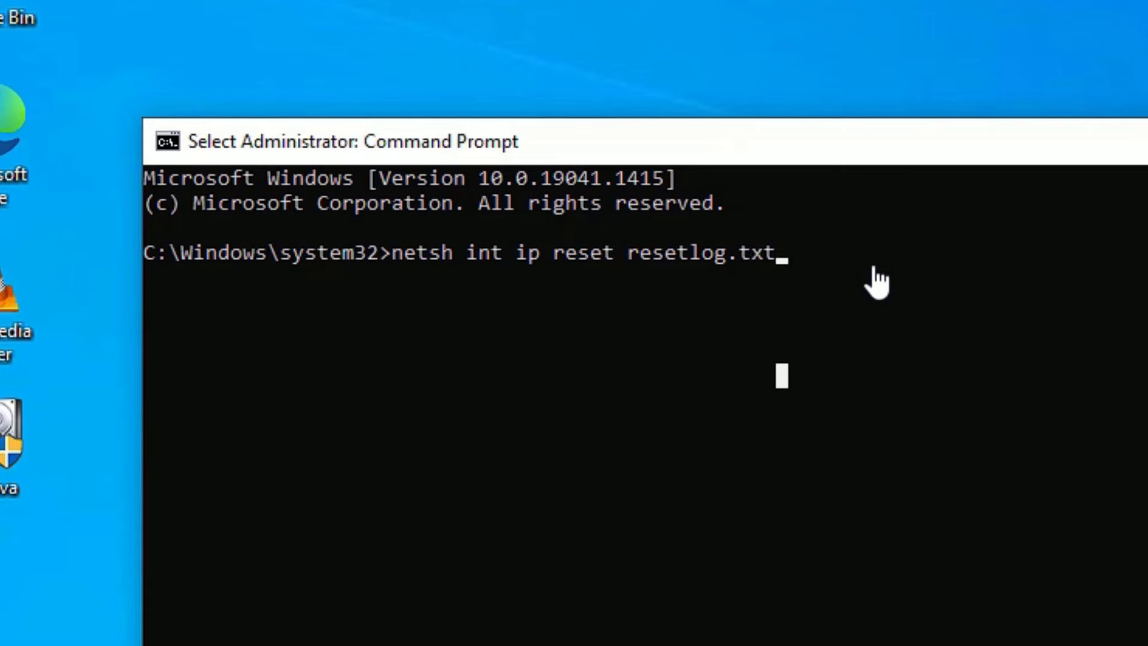
key("Escape")
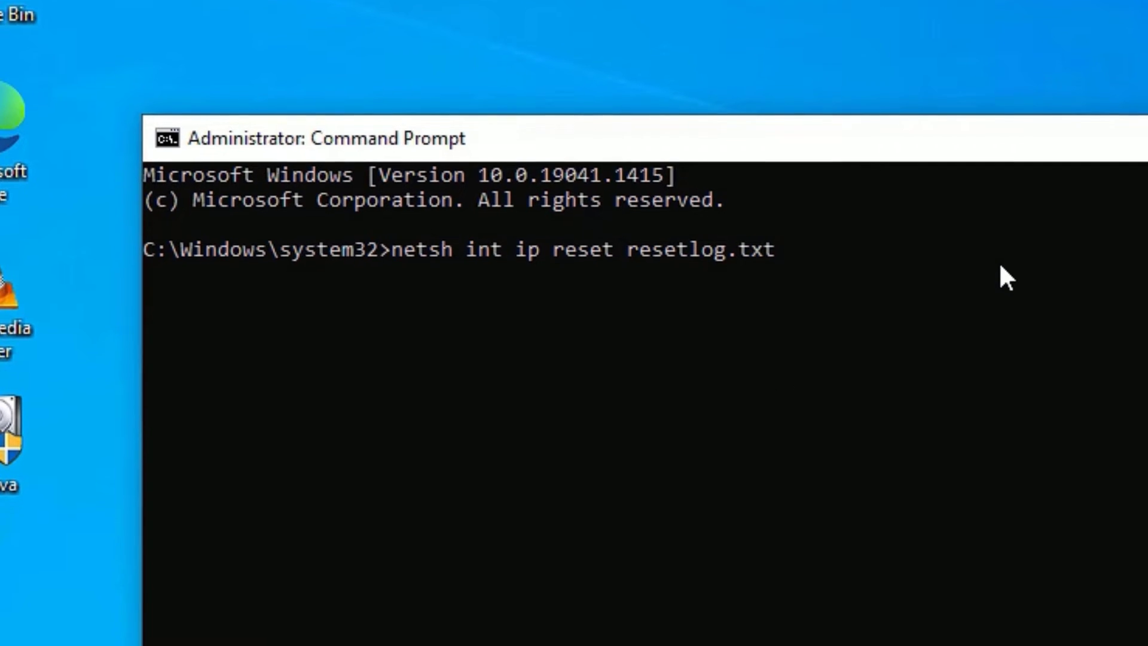
key("Return")
Run 'netsh winsock reset' to reset the Winsock catalog, then exit Command Prompt
type("netsh")
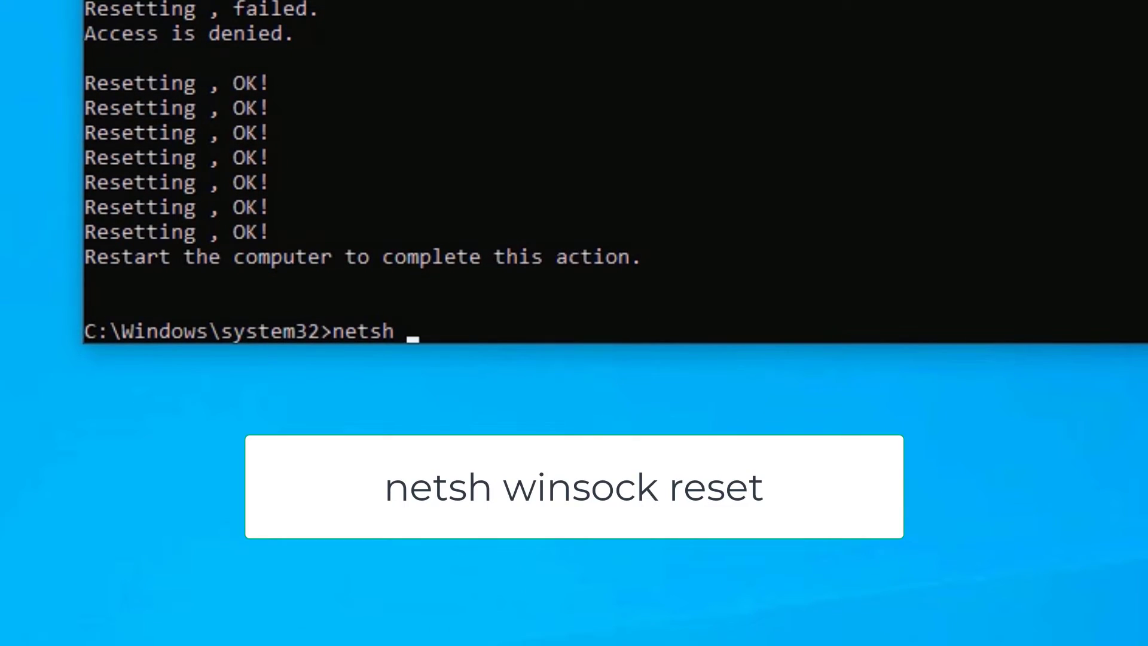
type(" winsock ")
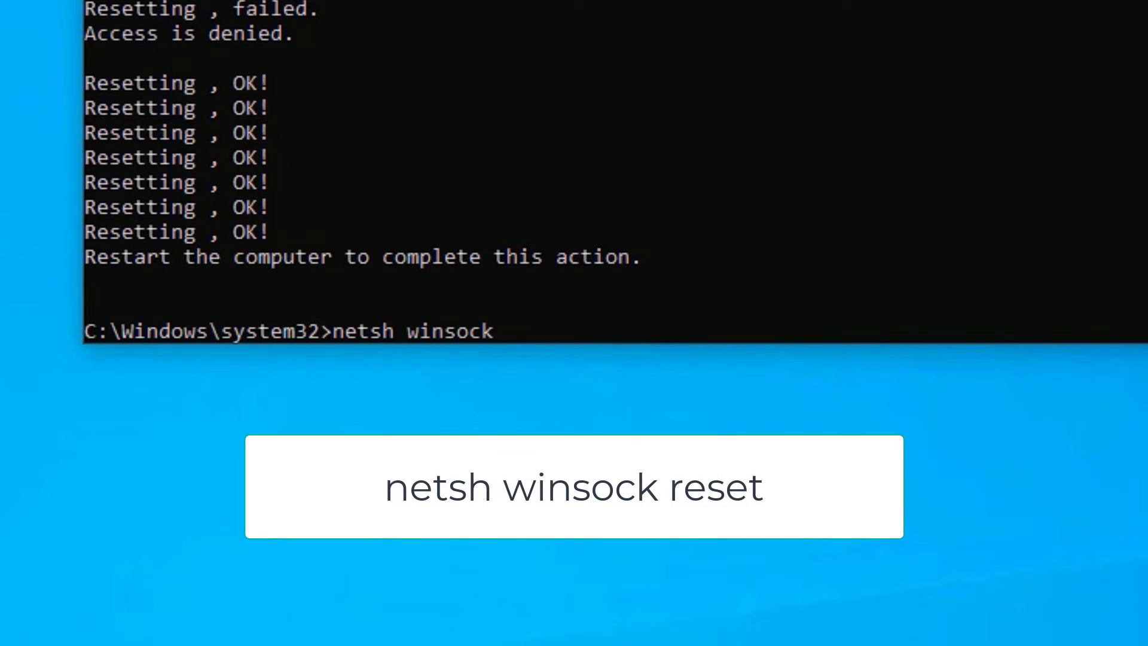
type("reset")
key("Return")
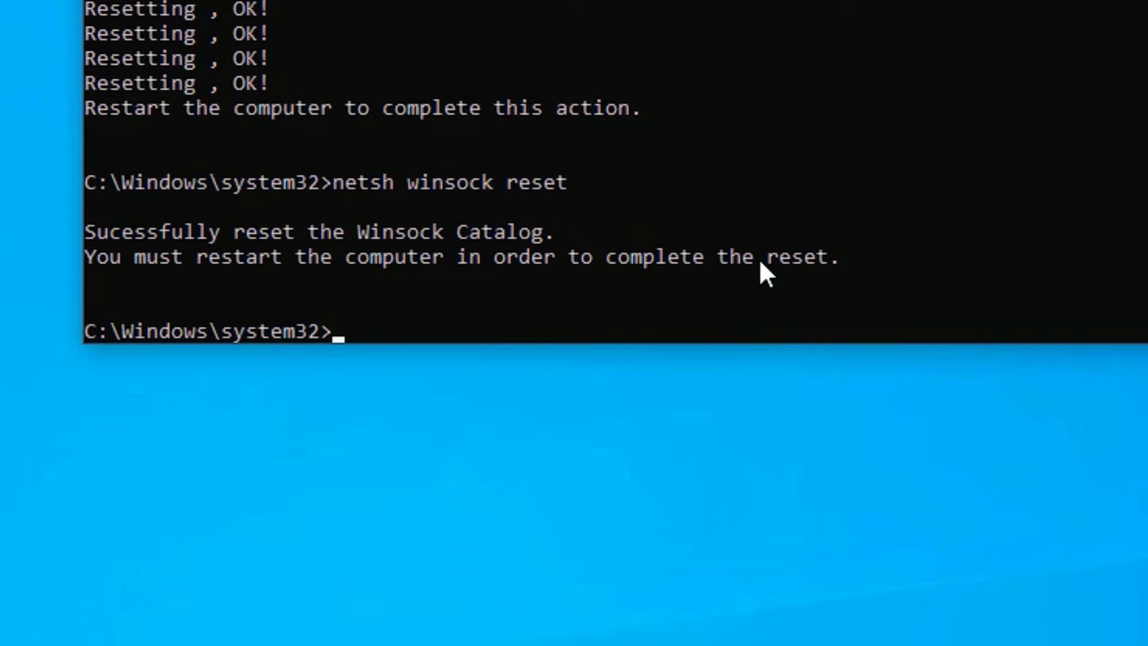
type("exit")
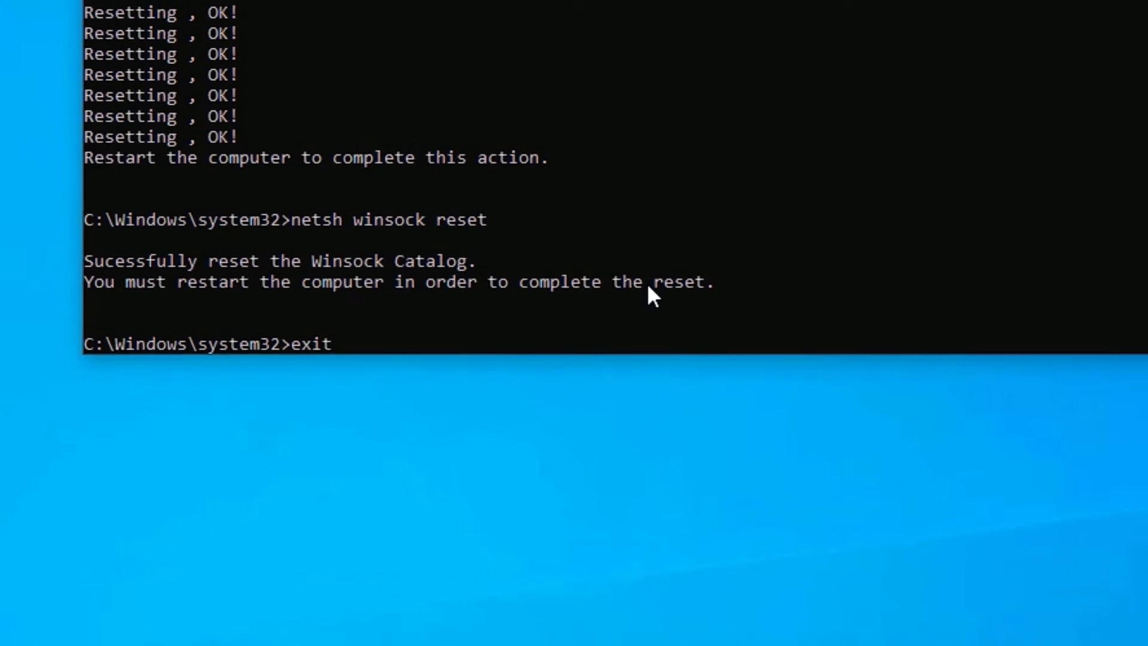
key("Return")
Restart Windows from the Start menu's Power options
left_click(12, 644)
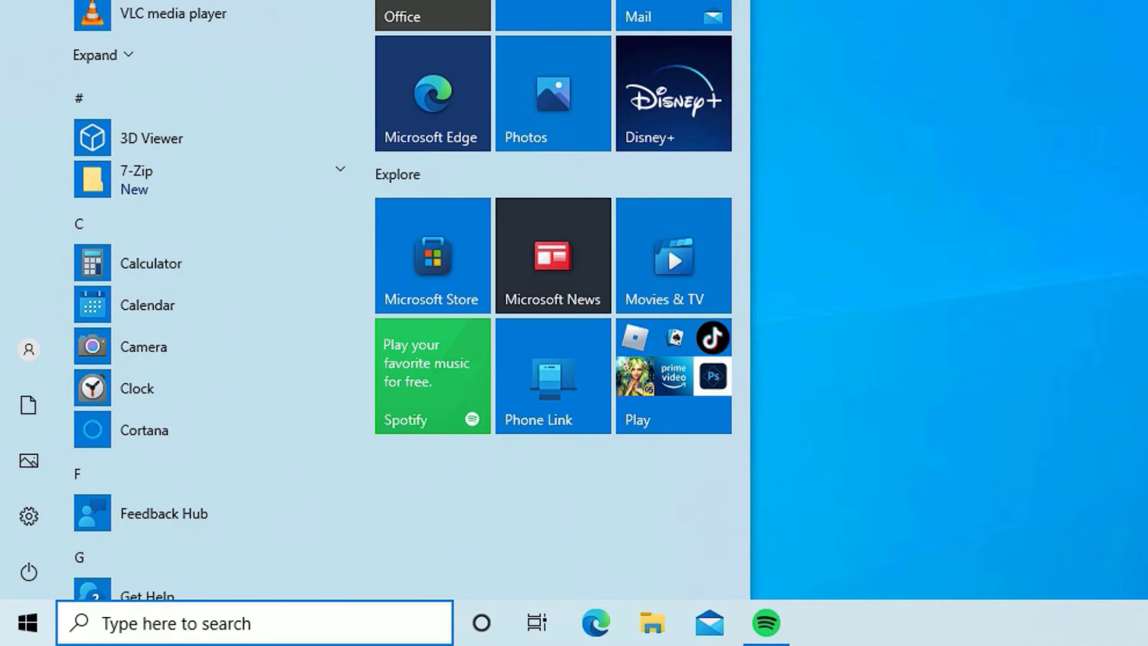
left_click(14, 577)
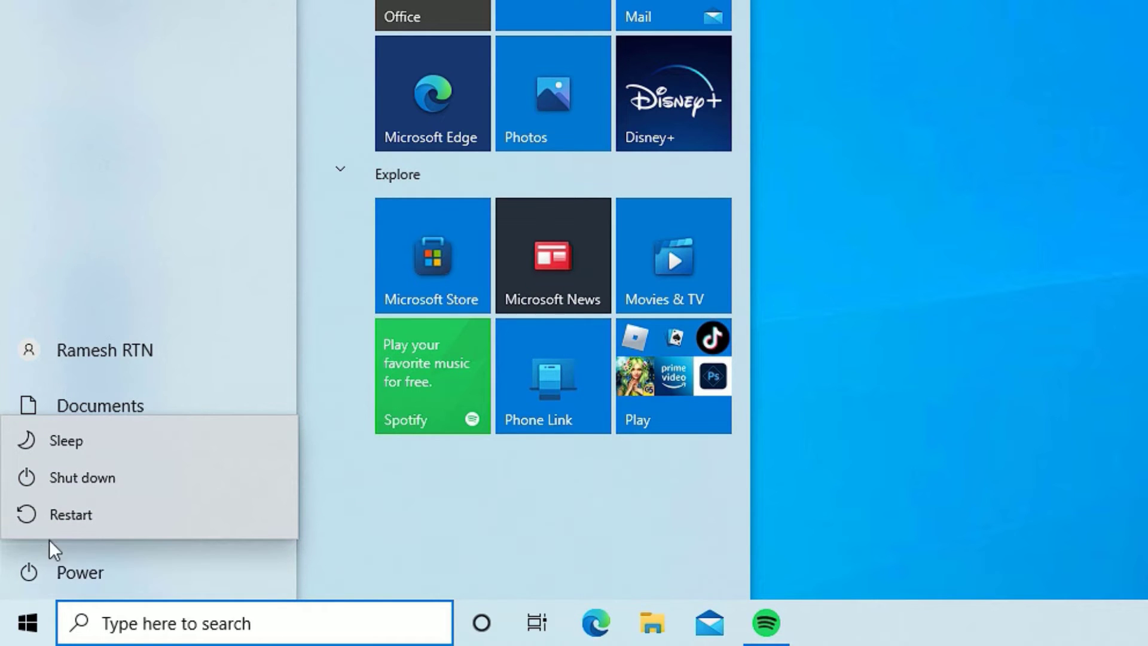
left_click(69, 516)
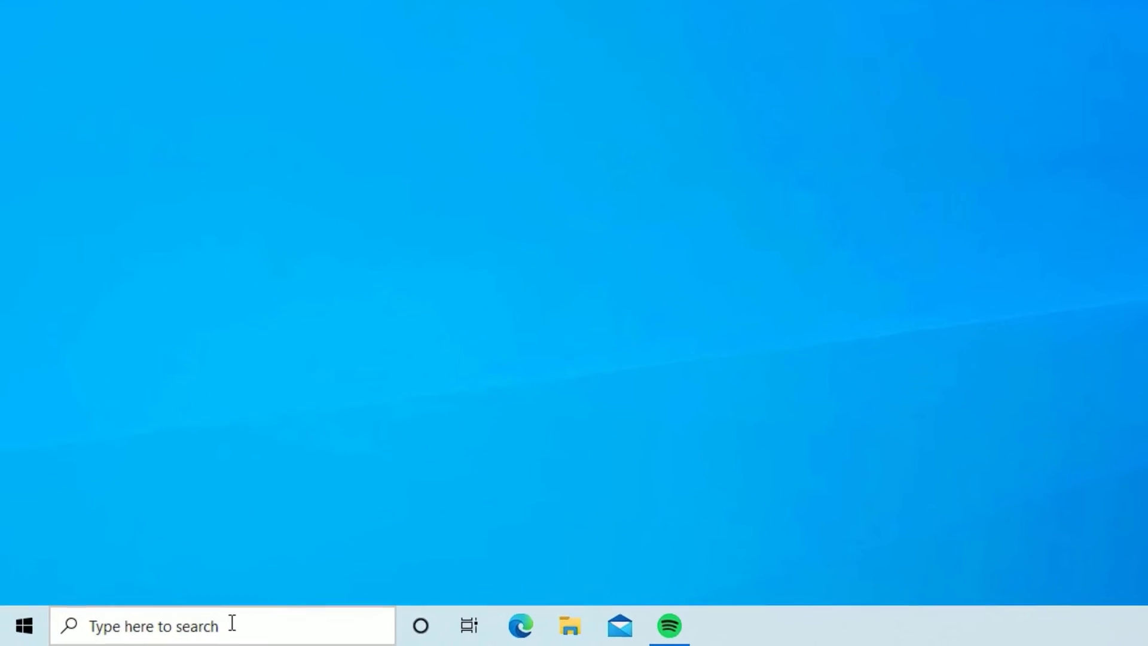
Open Device Manager and bring up actions for the Realtek RTL8188EU wireless adapter
left_click(232, 622)
type("devi")
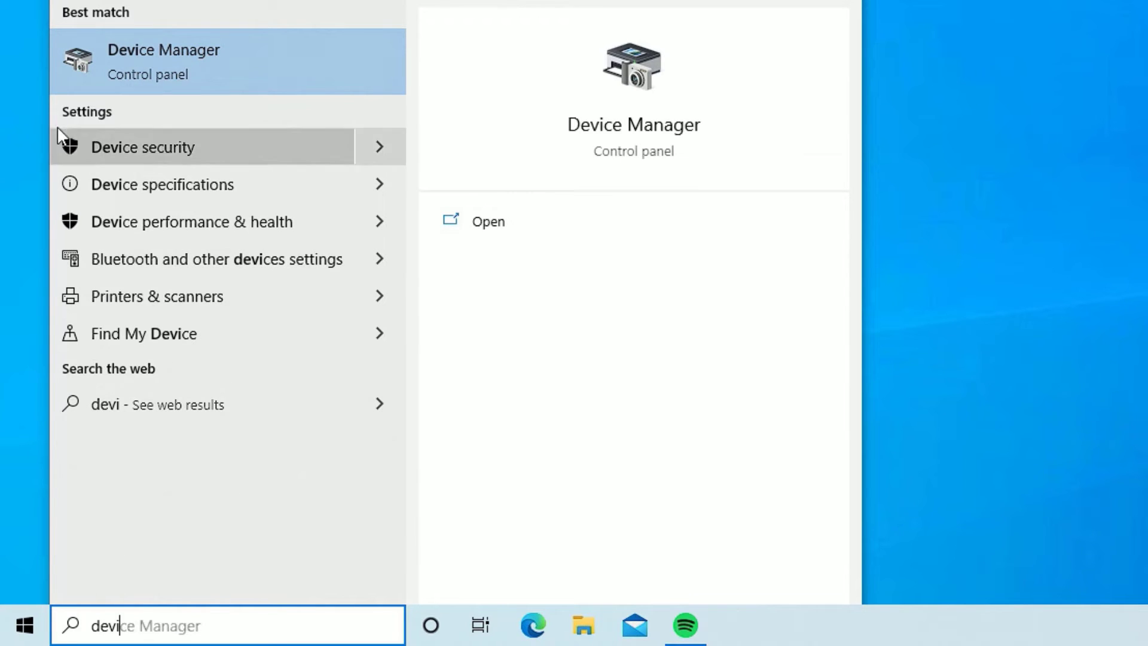
left_click(133, 60)
left_click(176, 338)
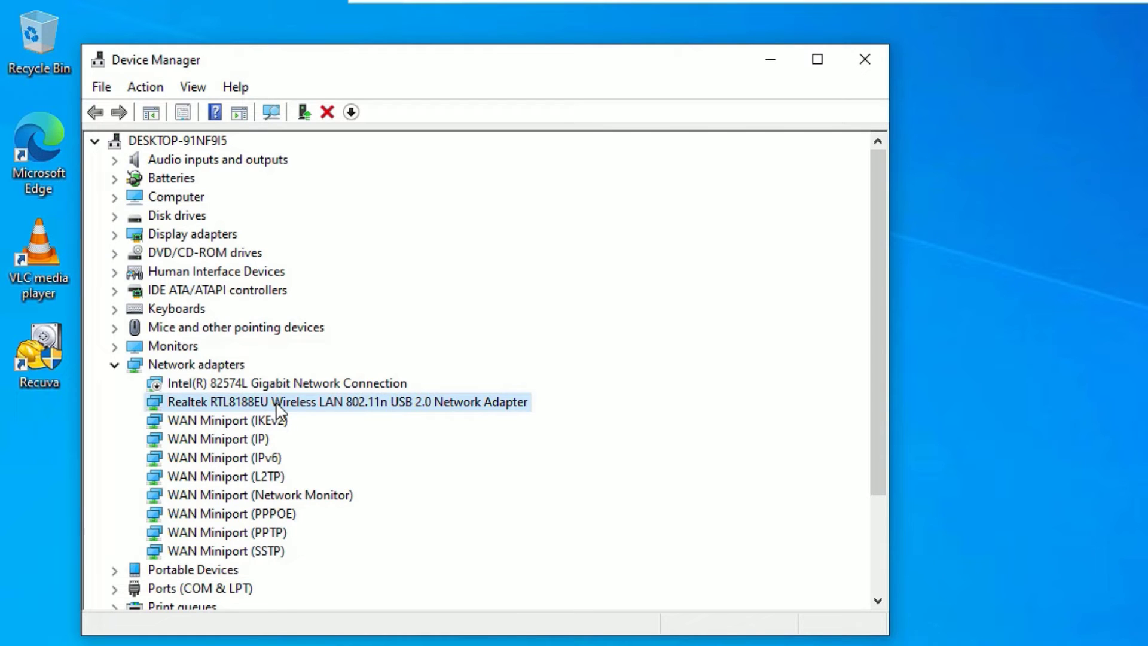
right_click(329, 403)
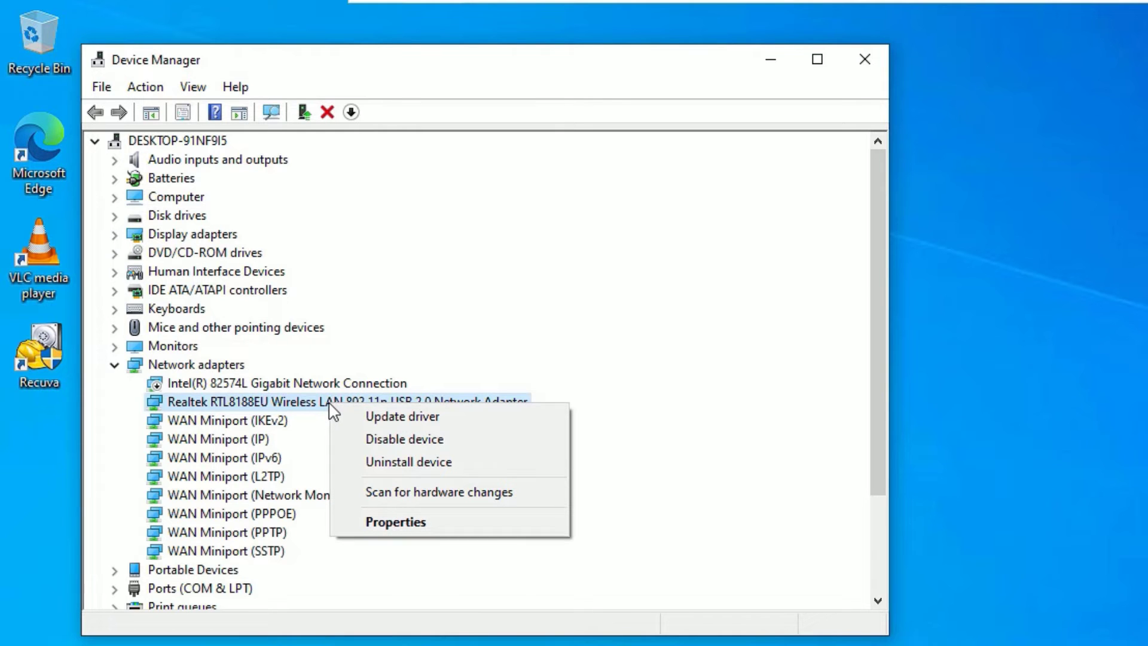
Uninstall the Realtek wireless adapter's driver and close Device Manager
left_click(413, 462)
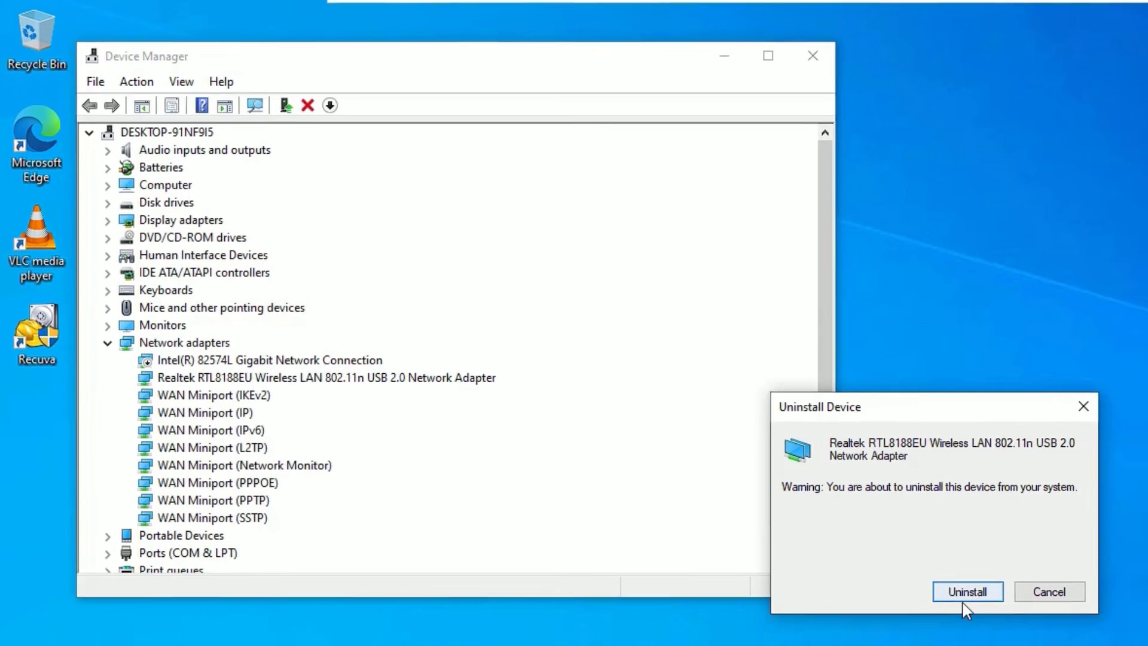
left_click(1029, 629)
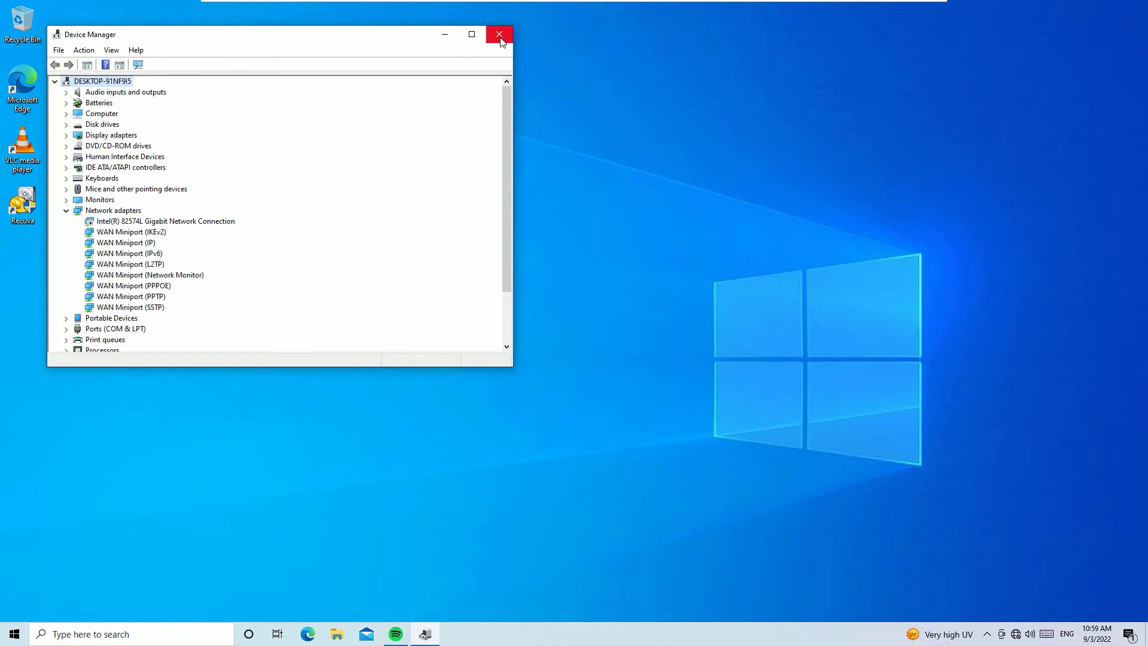
left_click(500, 34)
Check the network status in the tray, then bring up the Windows search panel
left_click(14, 633)
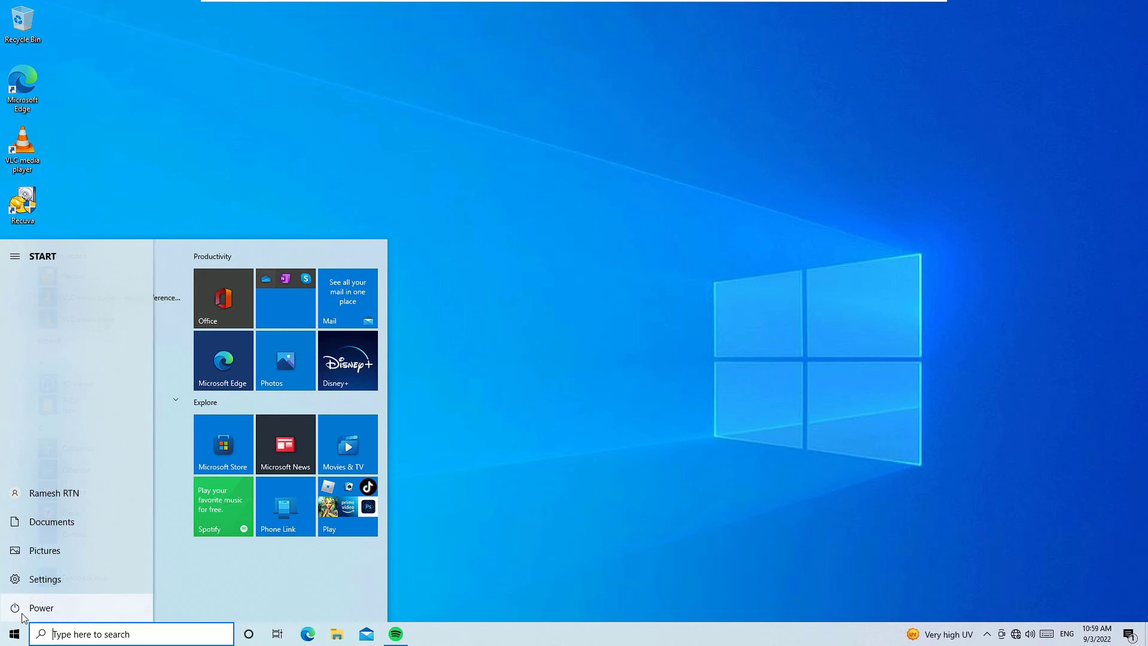
left_click(892, 503)
left_click(1016, 635)
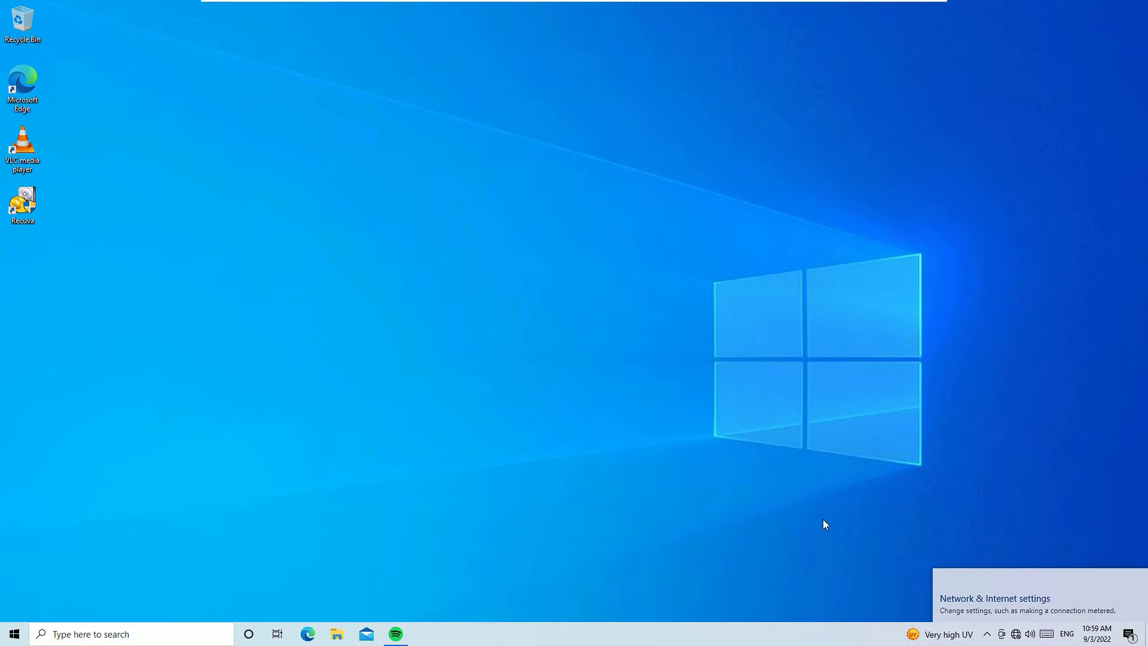
left_click(785, 478)
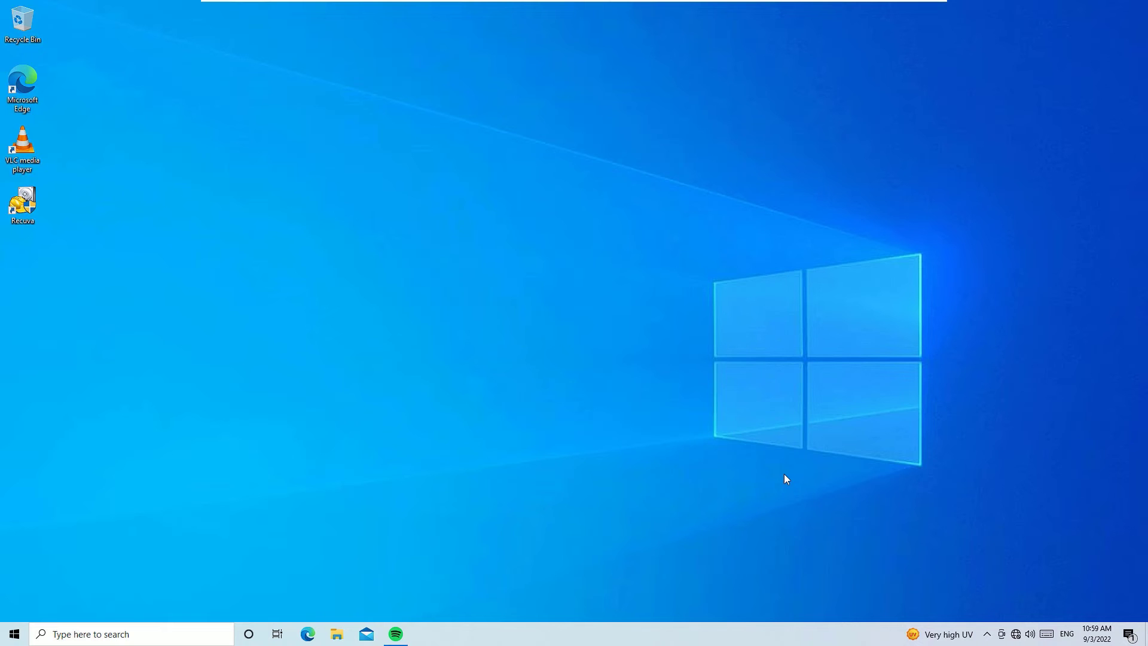
left_click(180, 634)
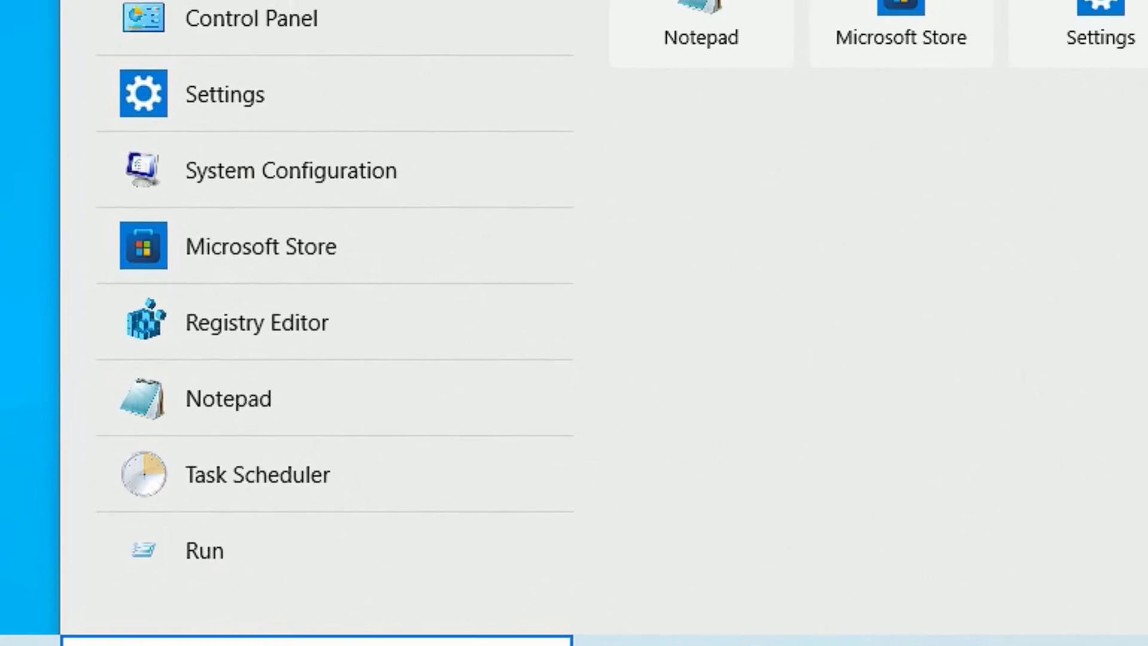
Reopen Device Manager with 'dev', scan for hardware changes, and select the restored Realtek adapter
type("dev")
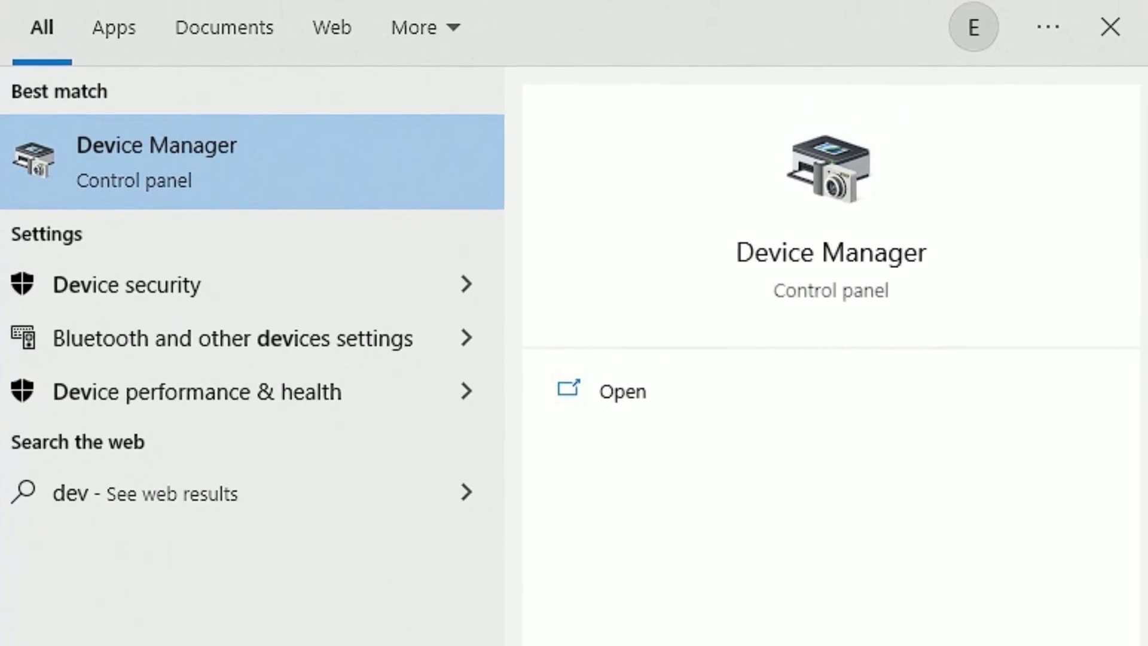
key("Return")
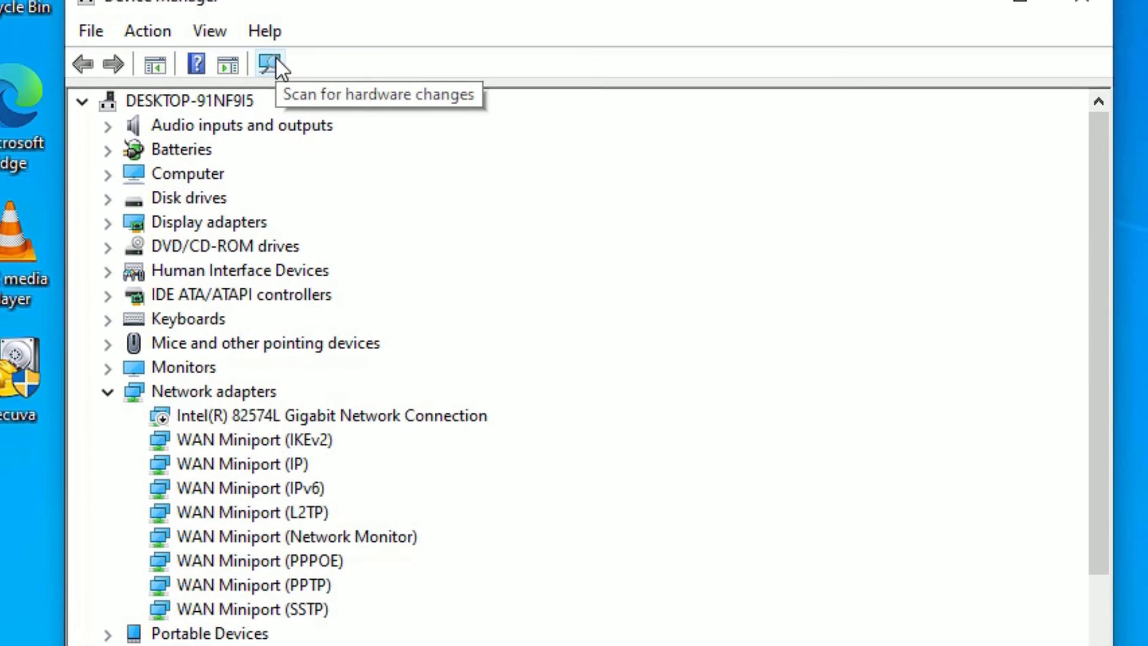
left_click(274, 56)
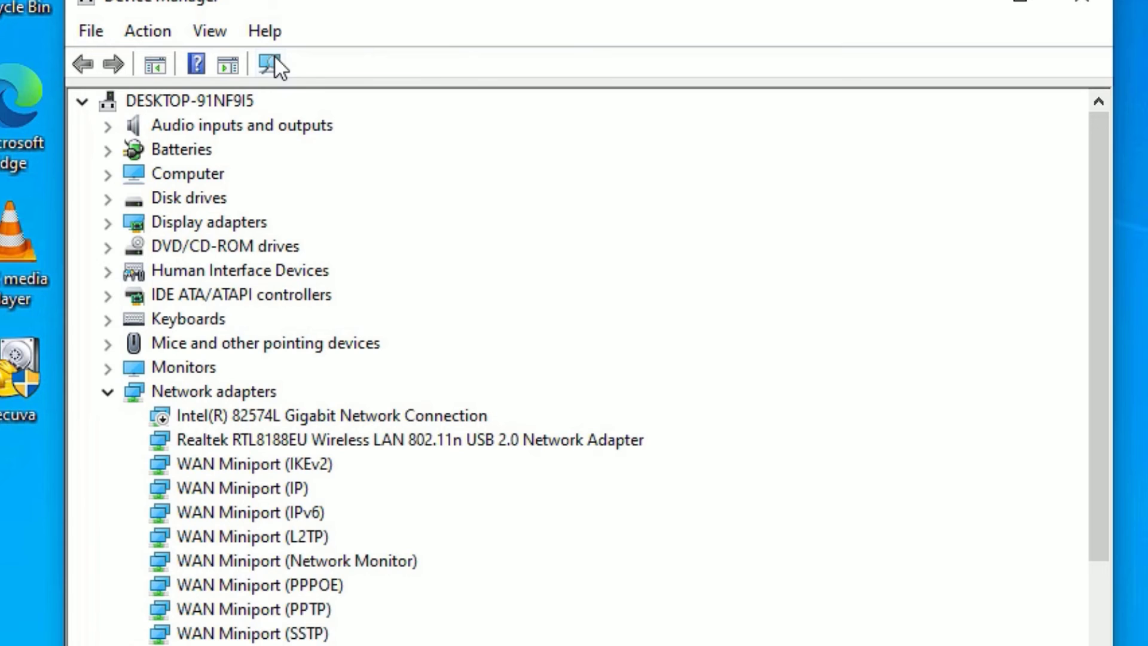
left_click(197, 442)
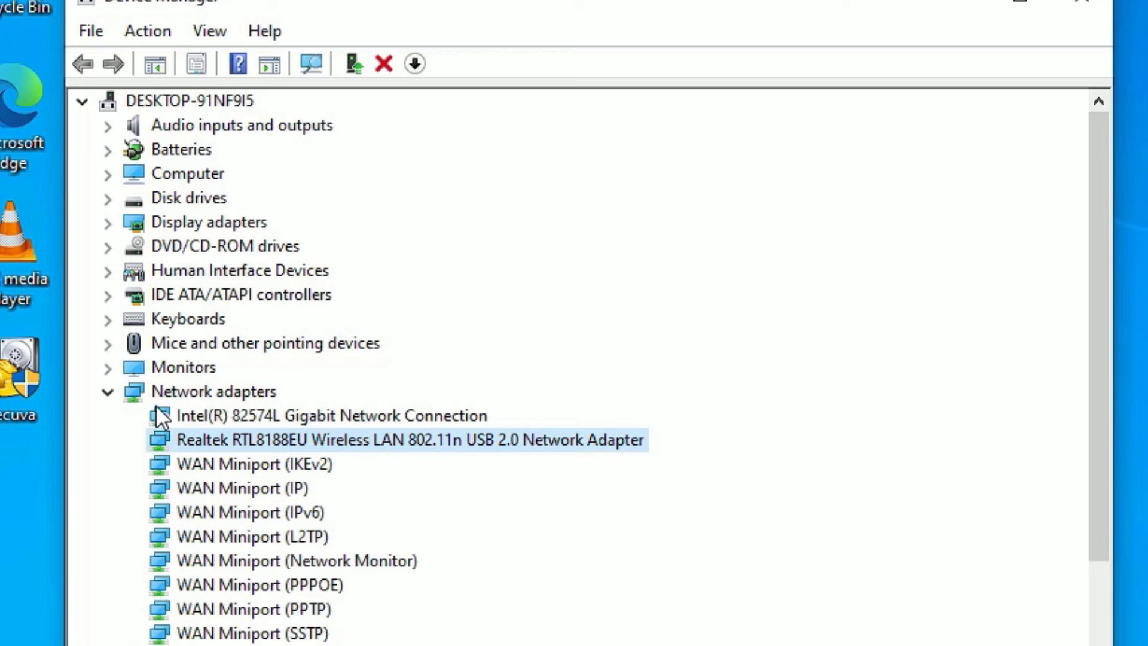
Reinstall the Intel 82574L adapter's driver by picking its compatible model from this computer
right_click(175, 418)
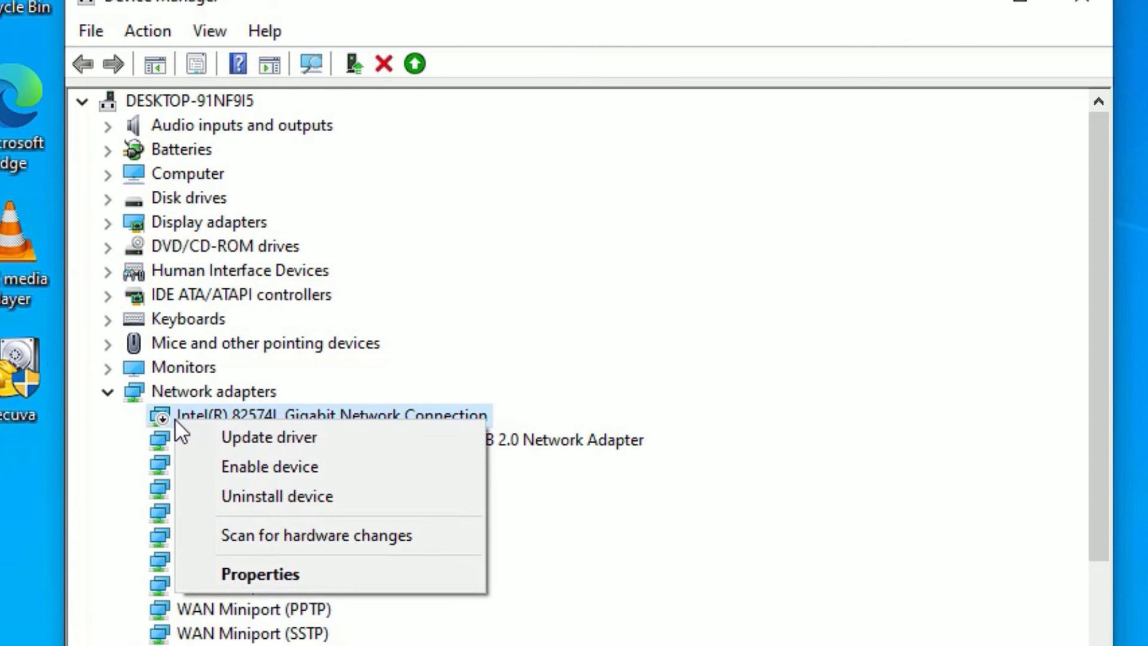
left_click(236, 437)
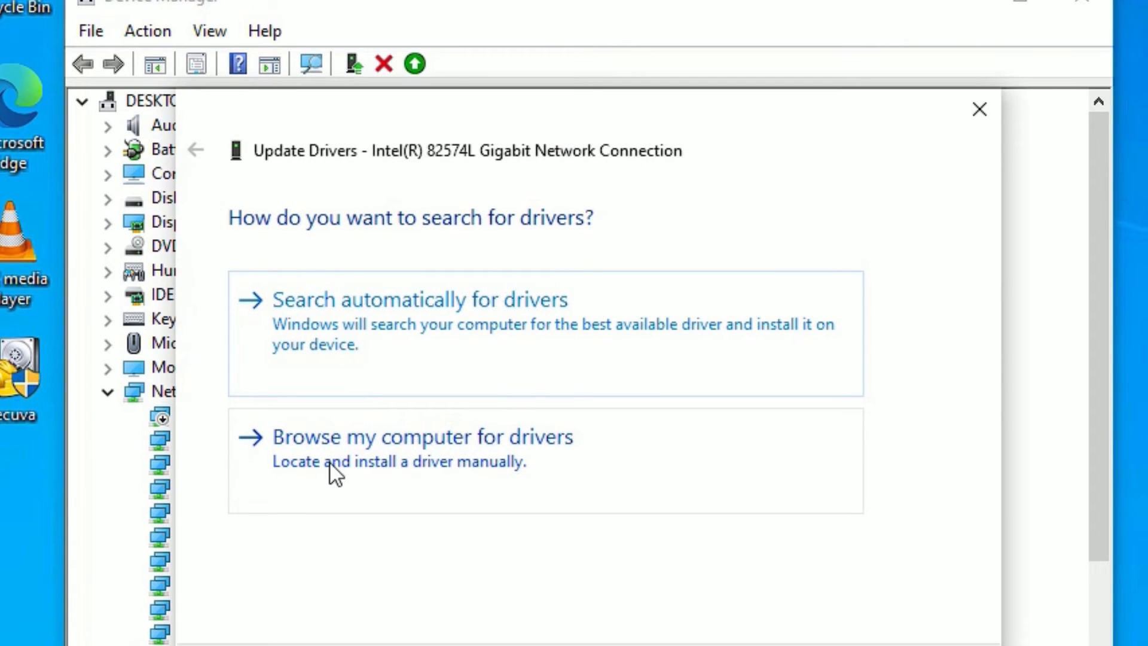
left_click(329, 461)
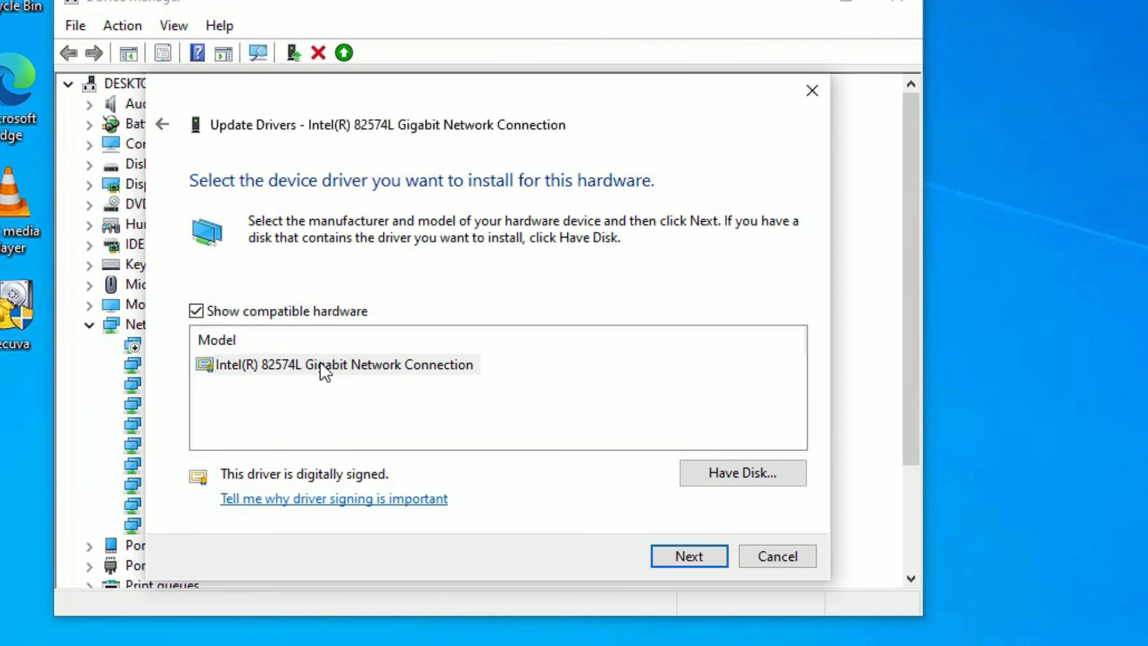
left_click(321, 361)
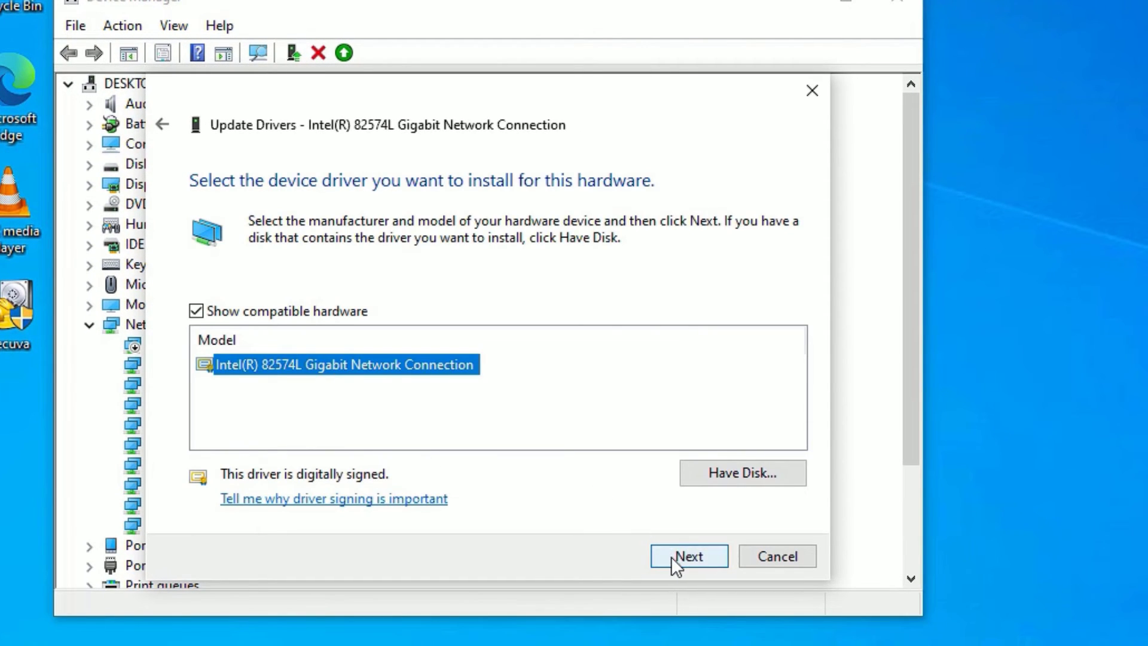
left_click(688, 556)
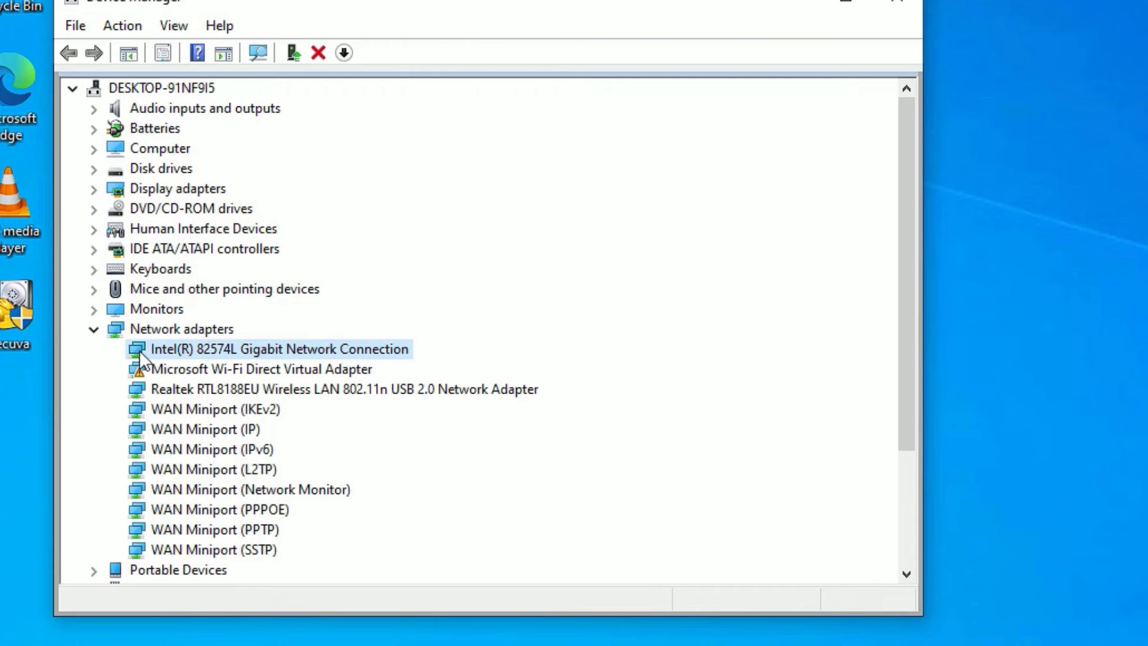
Reinstall the Microsoft Wi-Fi Direct Virtual Adapter driver from the list of compatible drivers
left_click(156, 371)
right_click(156, 368)
left_click(203, 384)
left_click(271, 366)
left_click(272, 426)
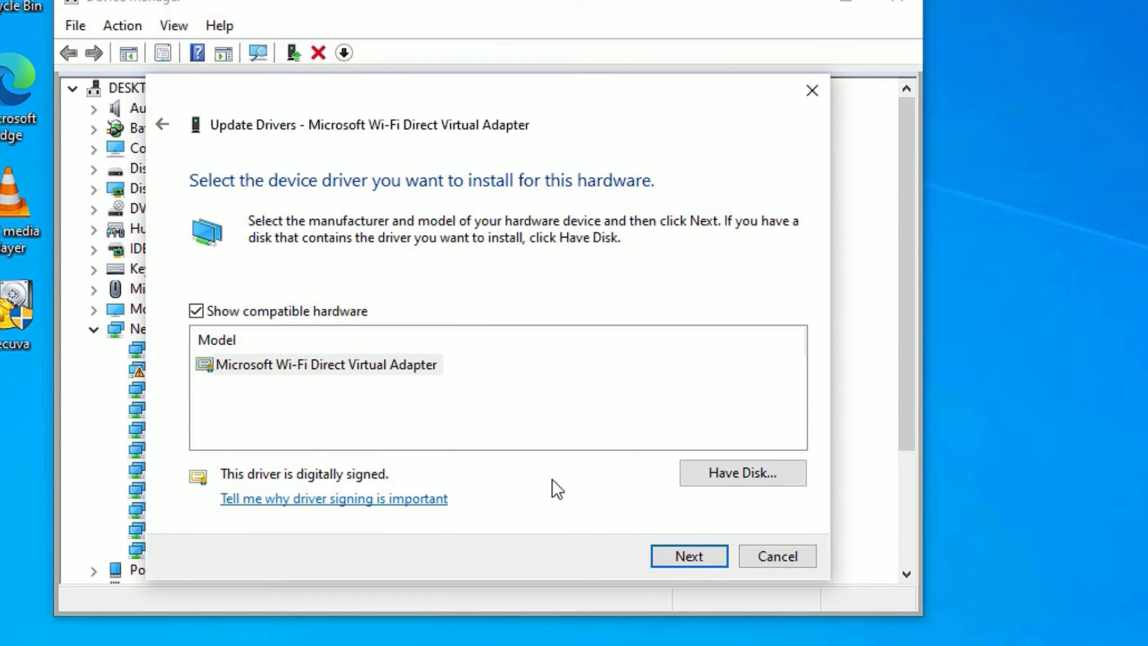
left_click(689, 554)
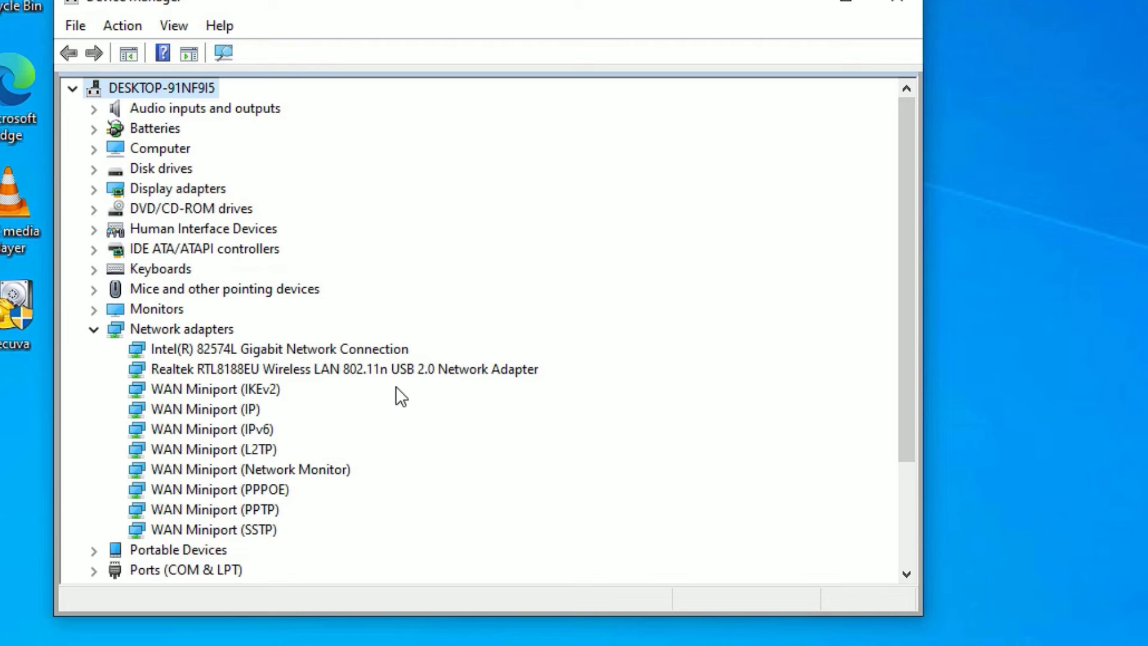
key("super+s")
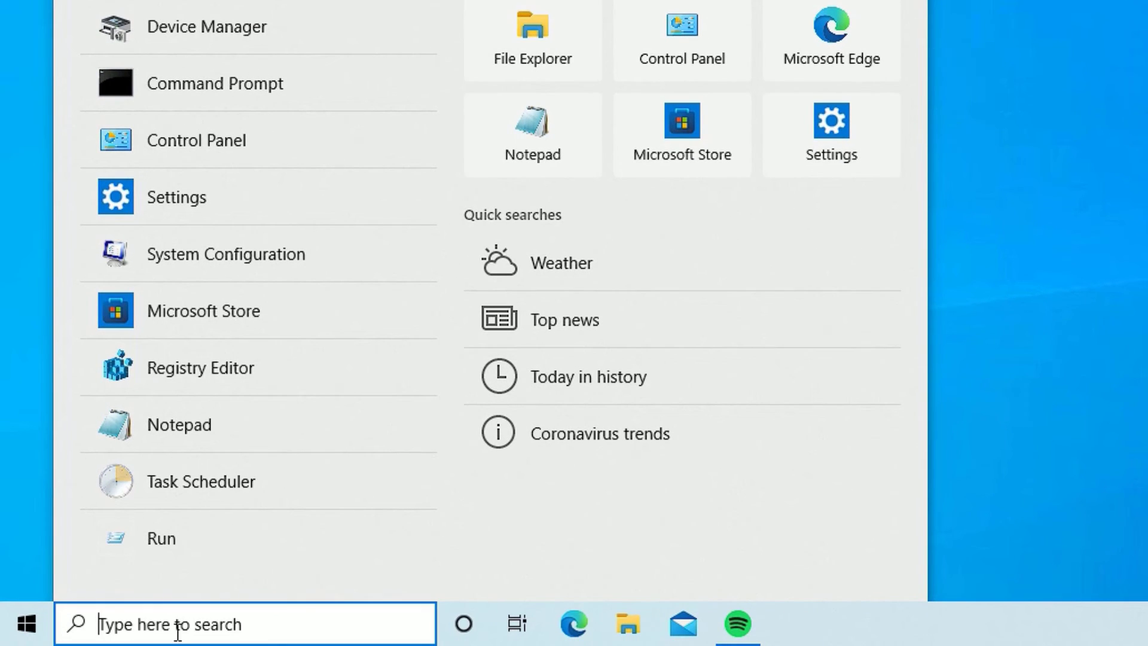
Launch Settings from search and go to Network & Internet > Network reset
type("se")
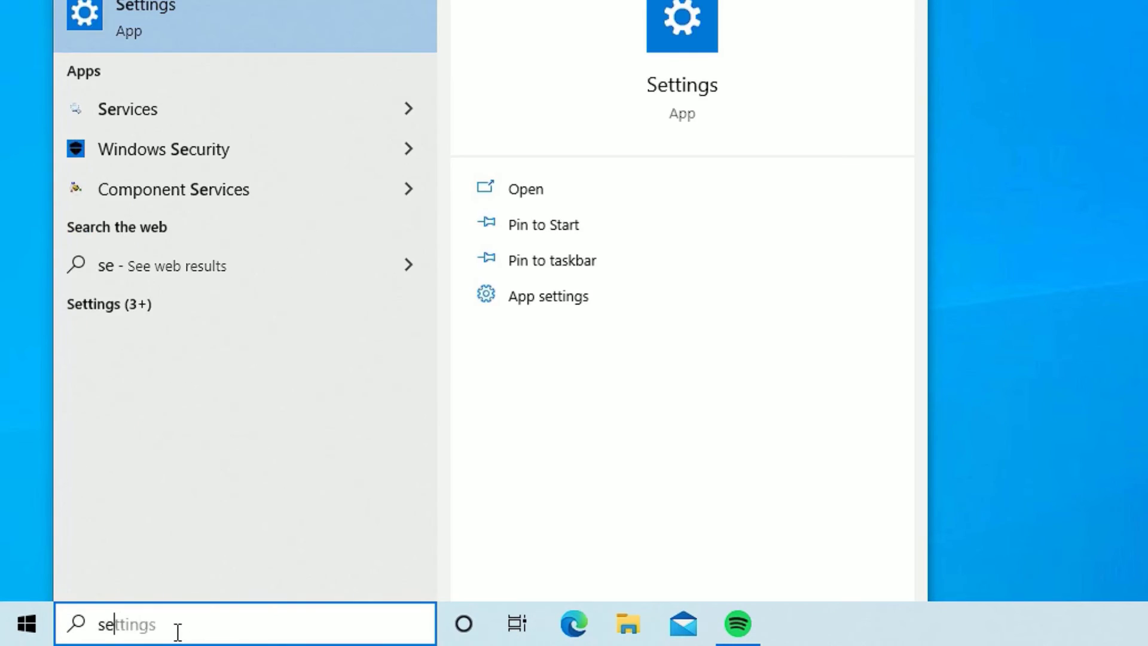
key("Return")
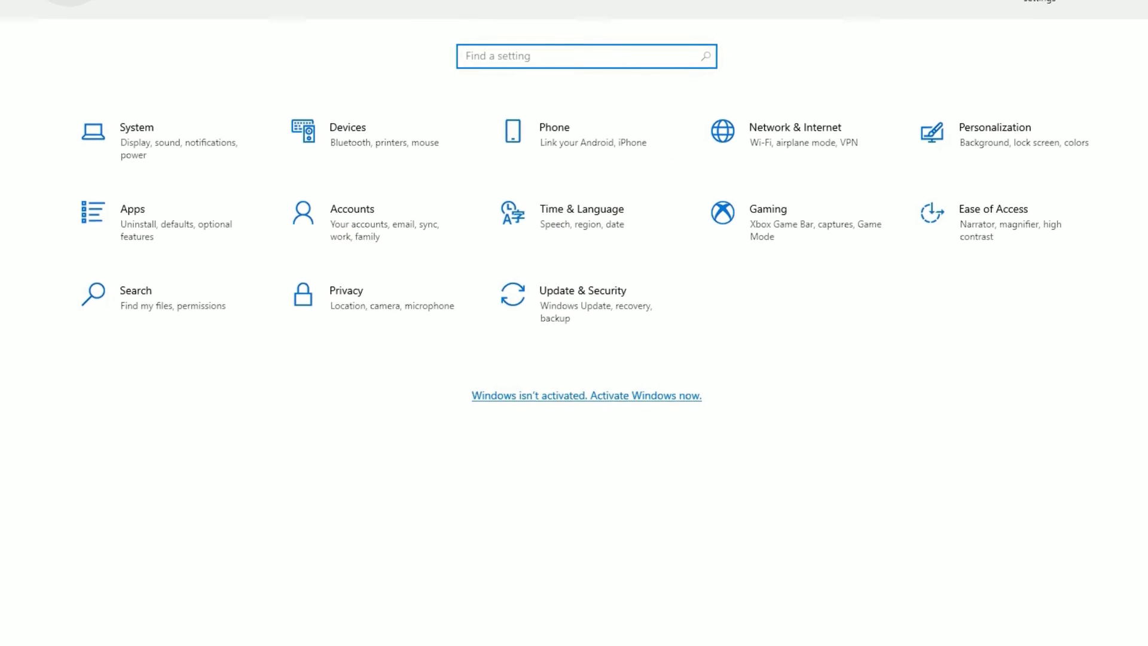
left_click(755, 141)
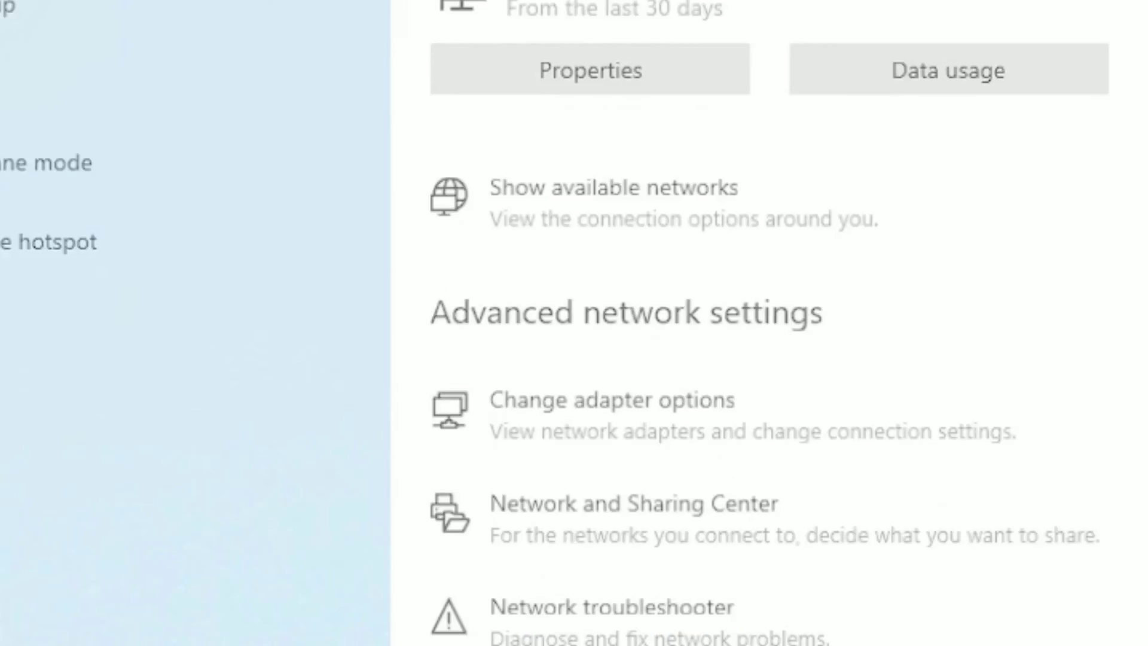
left_click(519, 567)
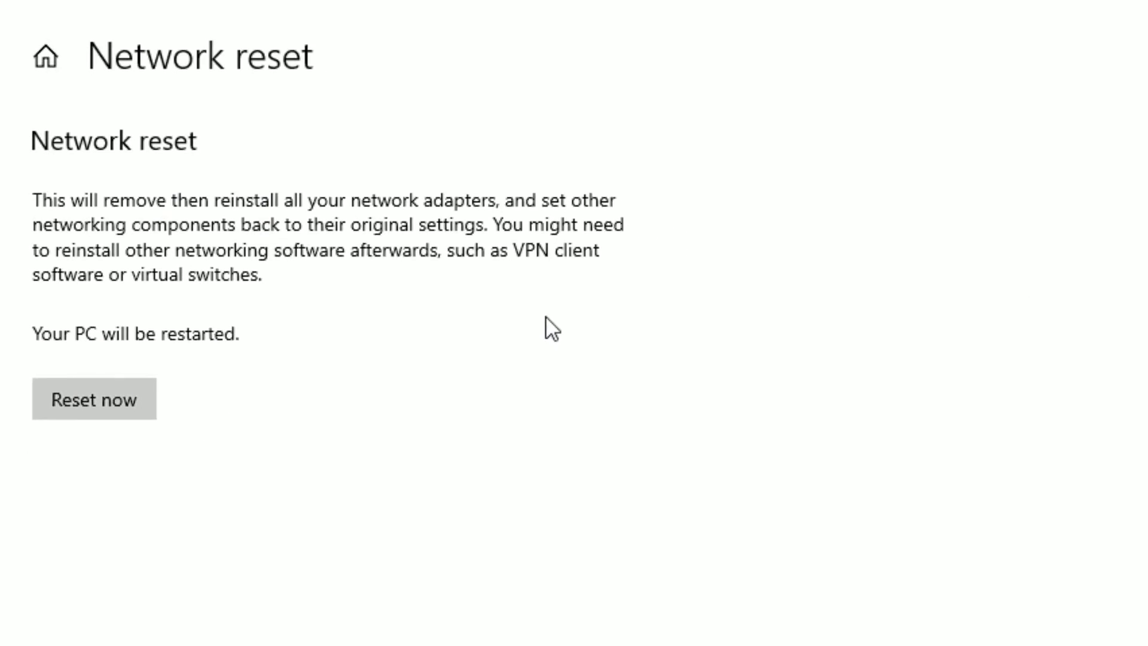
Run Reset now, confirm with Yes, and close the sign-out notice so Windows restarts
left_click(45, 246)
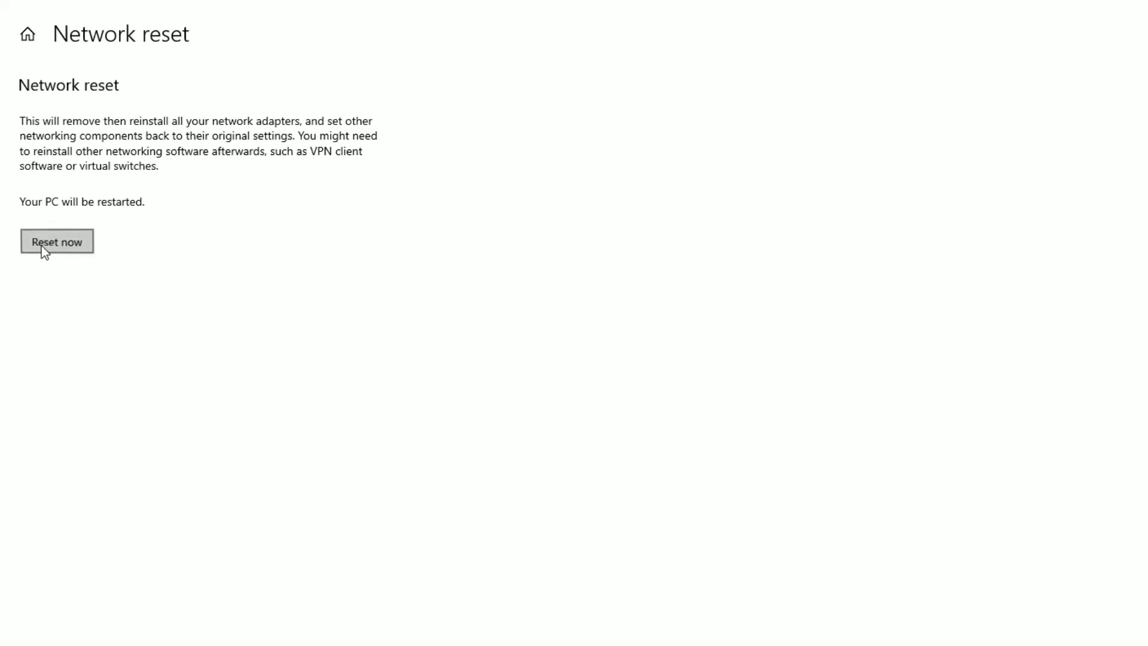
left_click(708, 436)
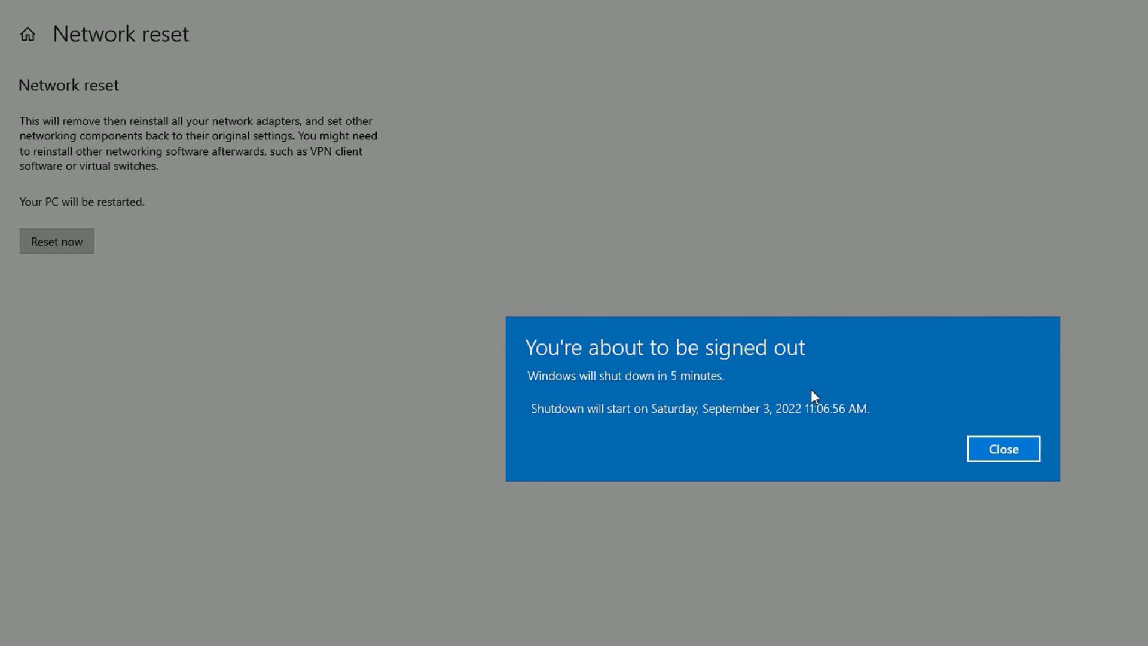
left_click(1002, 449)
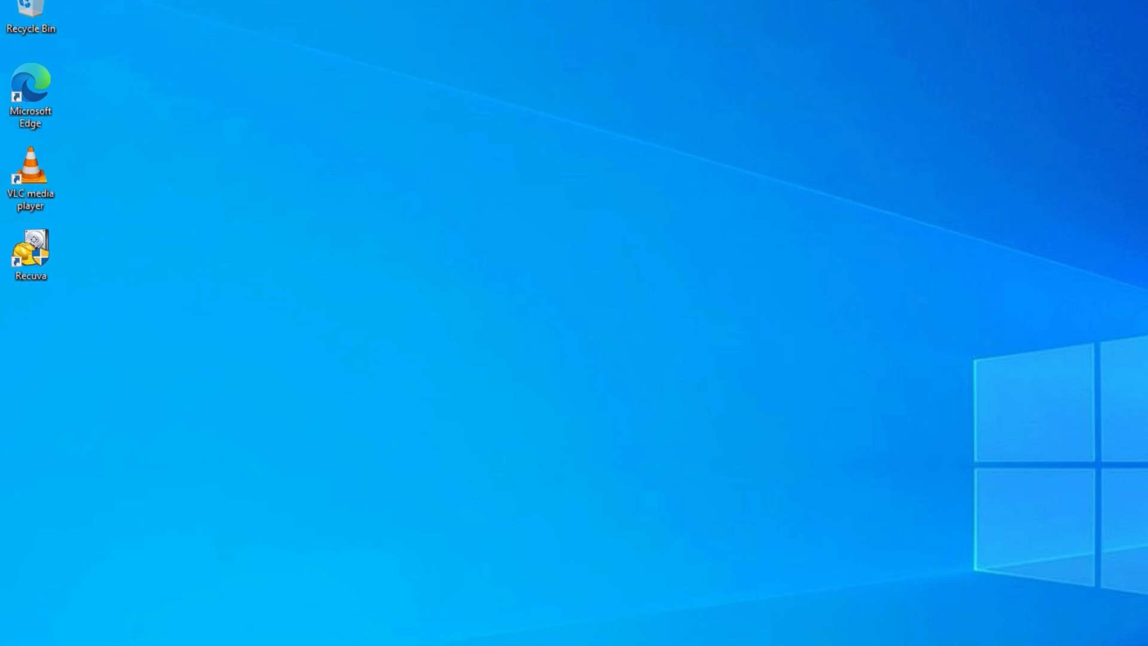
key("super")
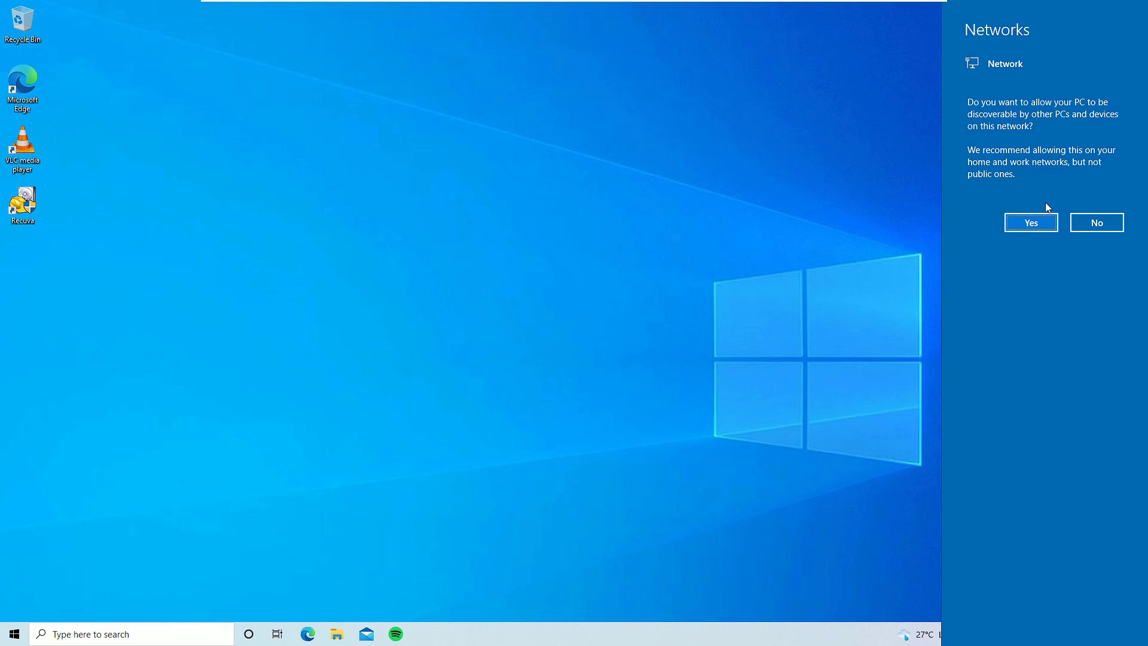
Answer Yes to make the PC discoverable on the network
left_click(1028, 226)
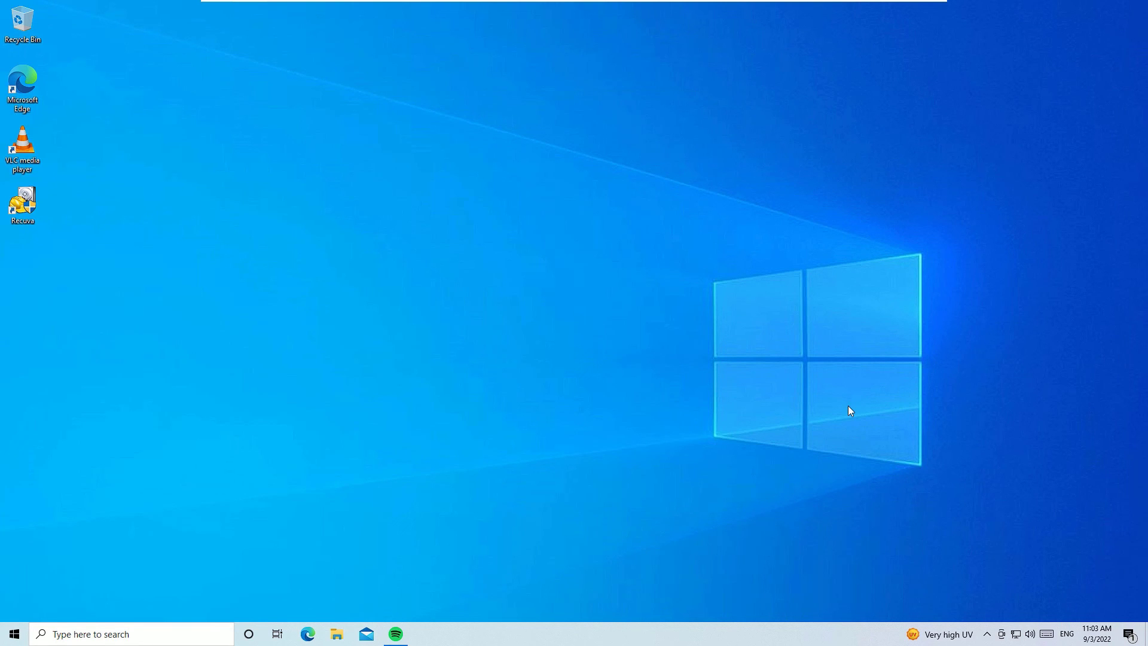